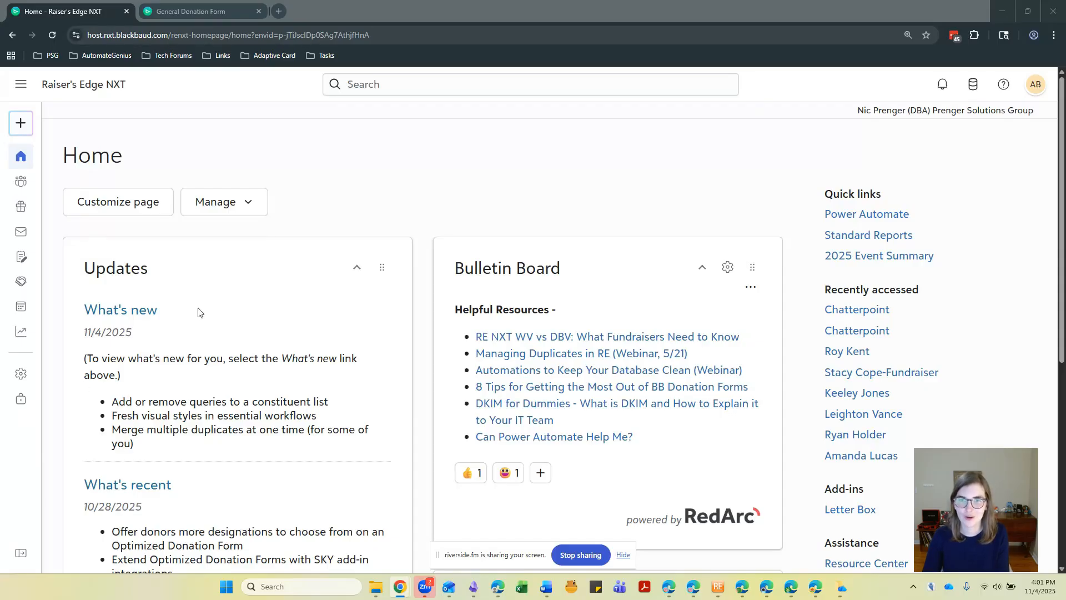
Step: Open the Online Giving overview and start a new donation form in the donation form designer
mouse_move(22, 262)
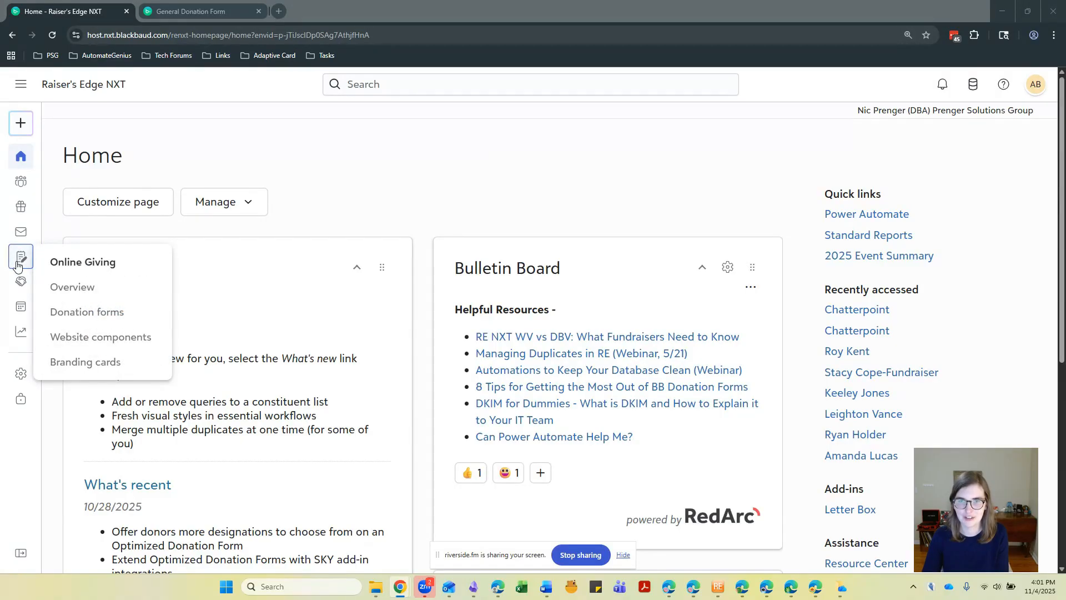
left_click(71, 287)
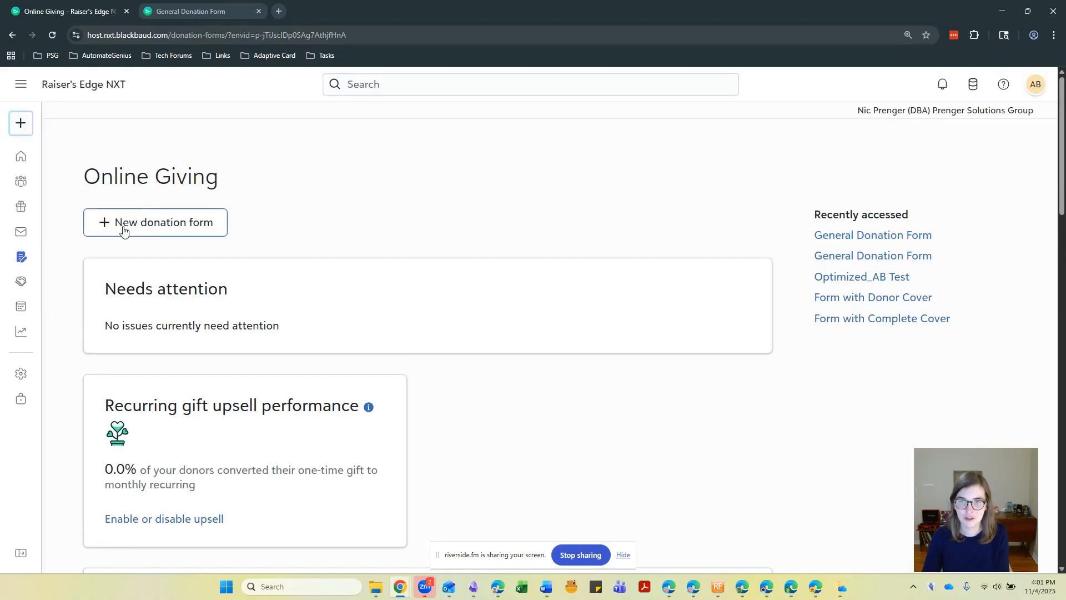
left_click(124, 230)
left_click(465, 314)
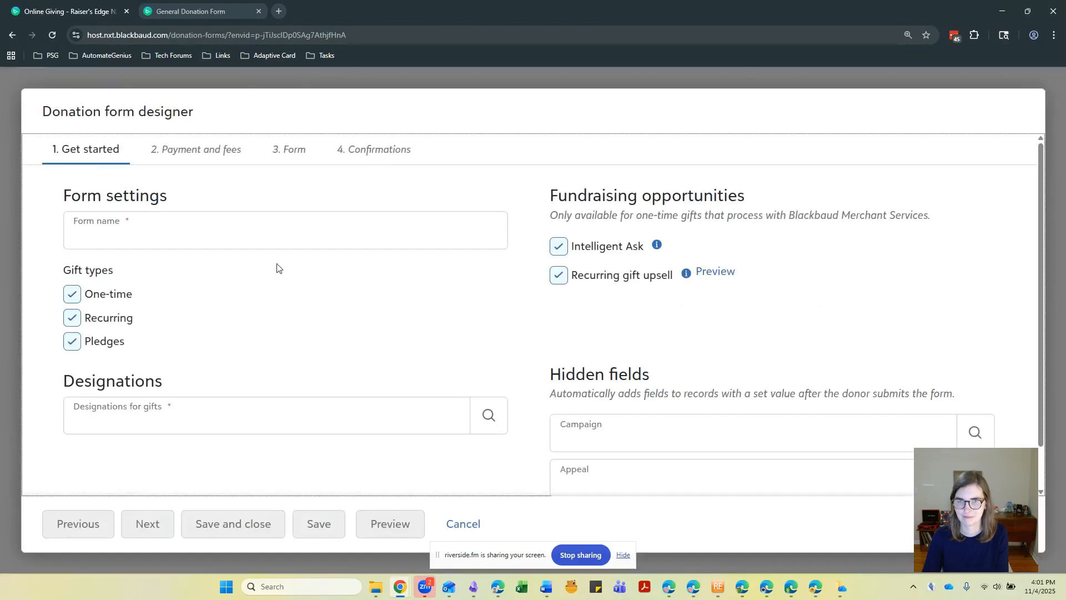
Step: Name the form "General Donation Form" and turn off Intelligent Ask and Recurring gift upsell
left_click(155, 237)
type("G")
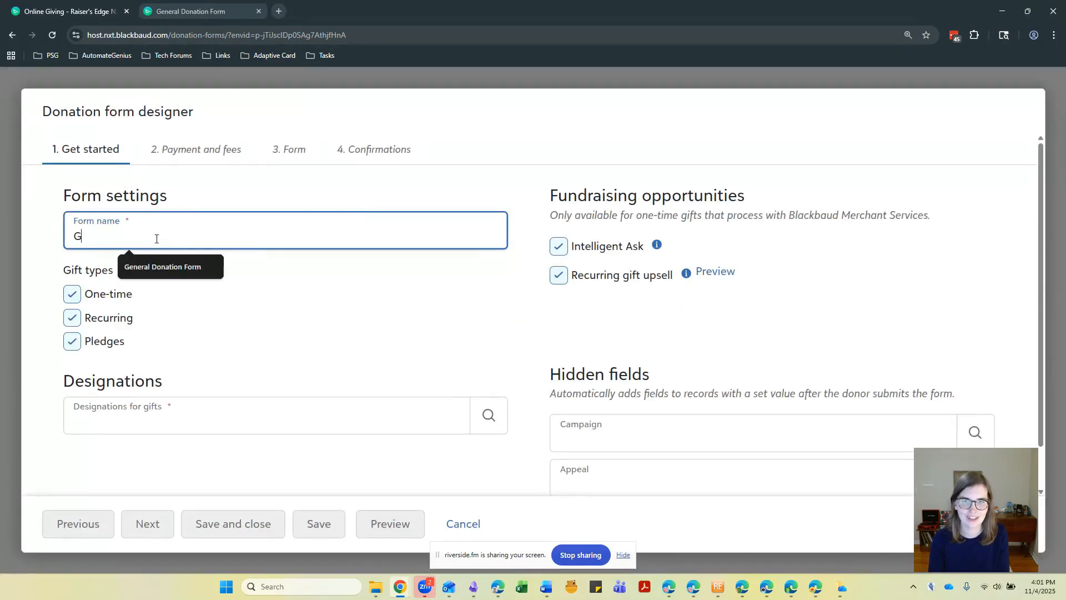
type("eneral Donation")
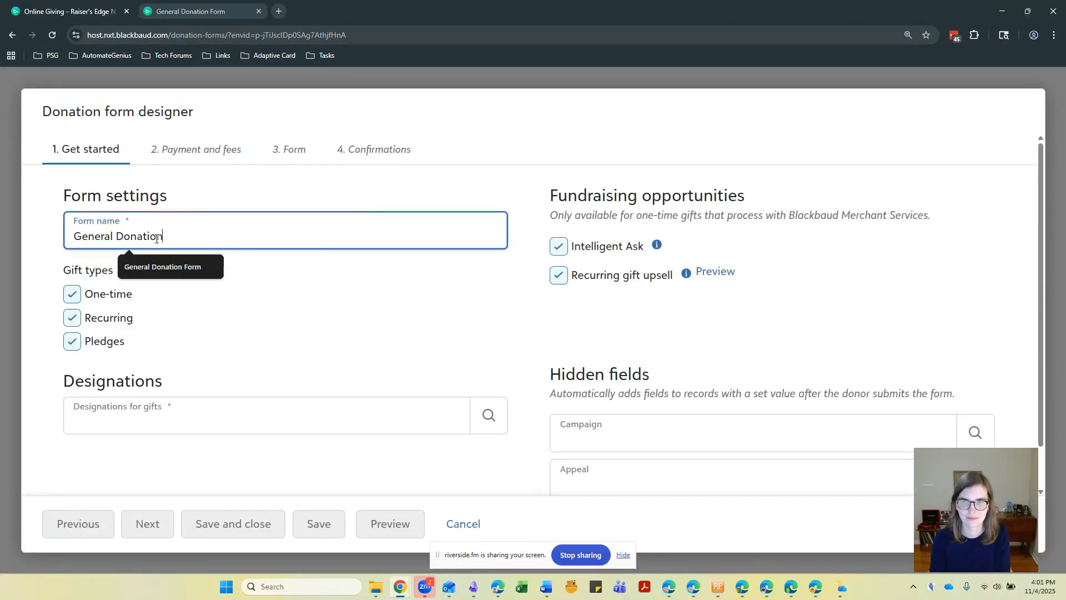
type(" Form")
left_click(247, 300)
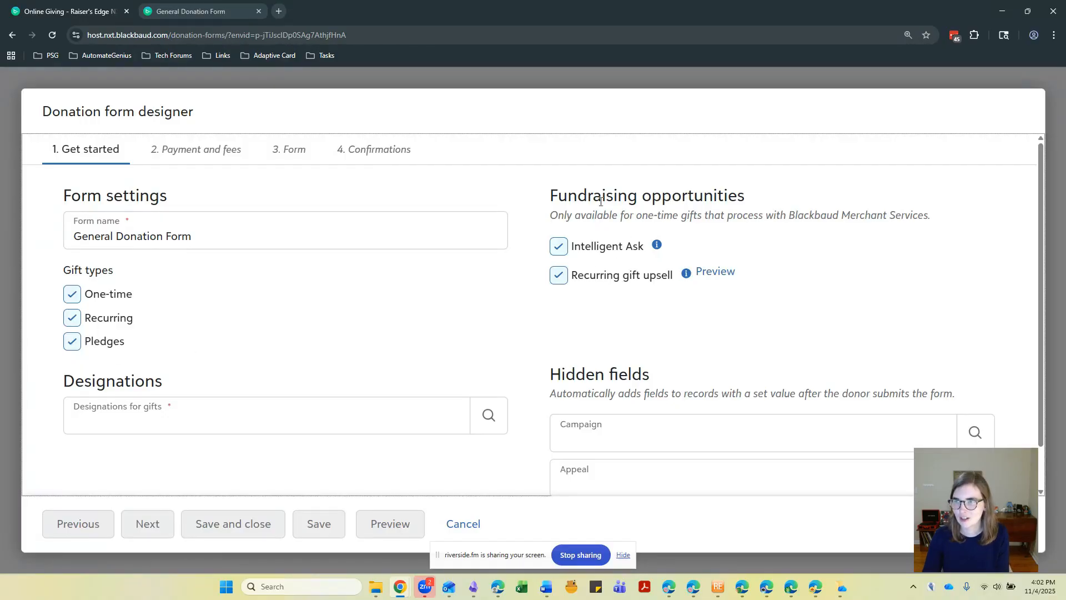
left_click(560, 246)
left_click(559, 276)
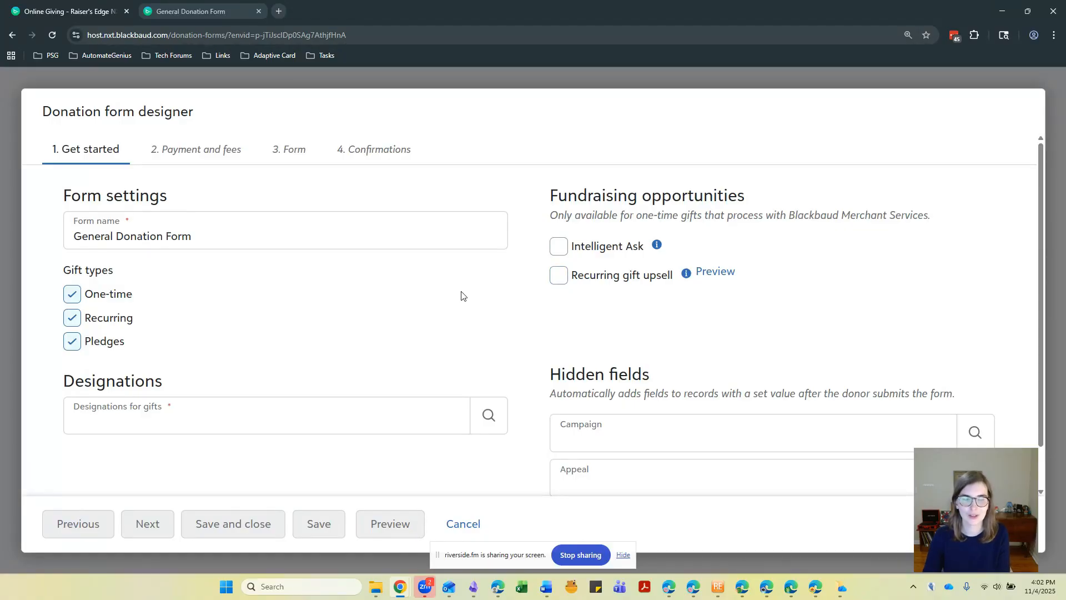
Step: Add designations General 10, Fund 4, Maintenance 4 and Fieldhouse, with General 10 as default and gift splitting between designations allowed
scroll(461, 296, "down", 1)
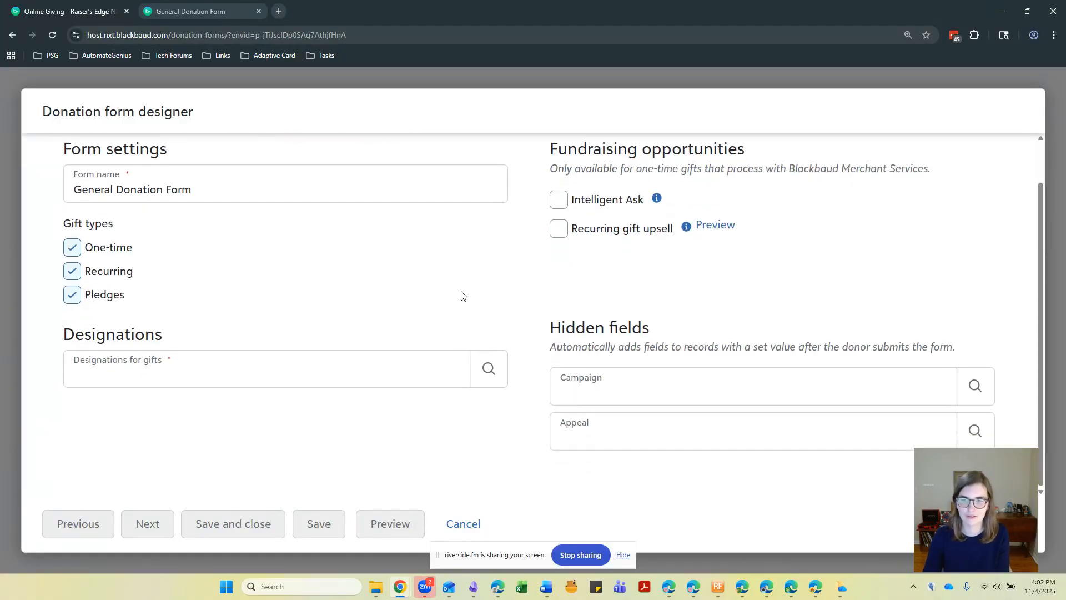
left_click(237, 375)
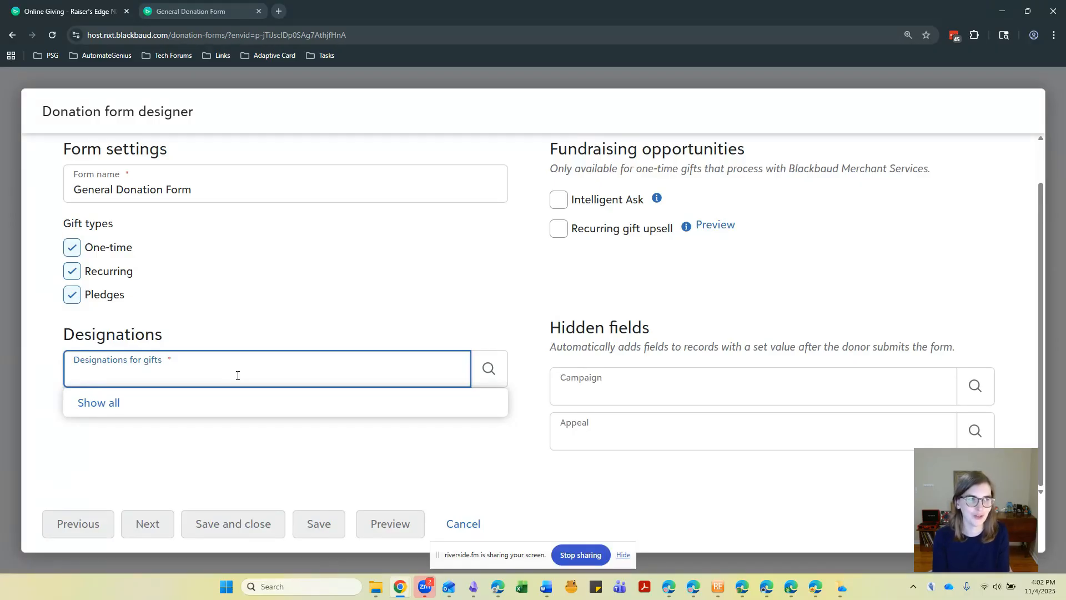
left_click(93, 401)
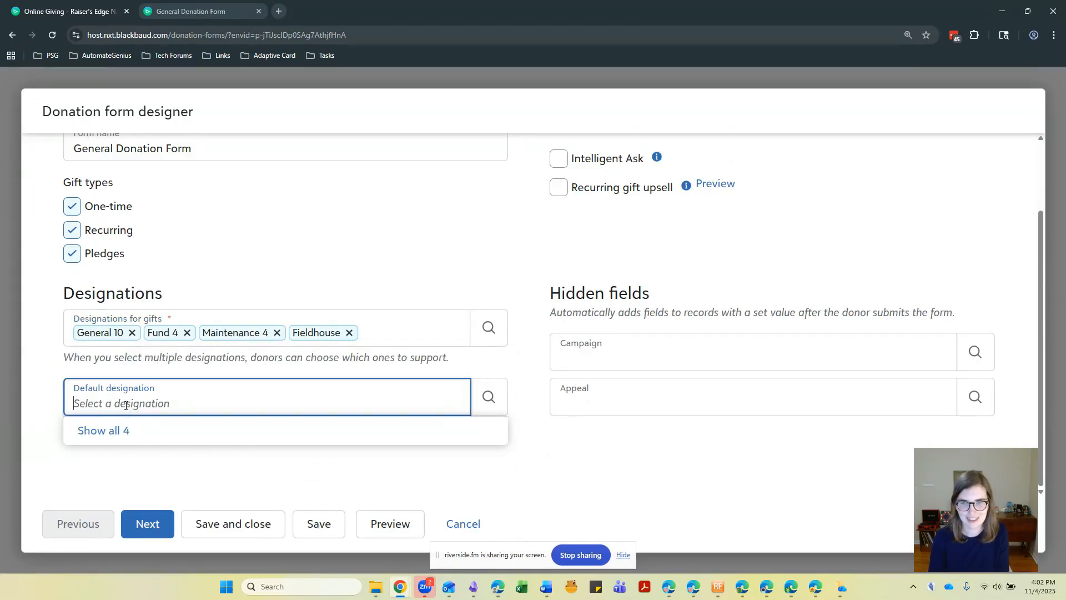
type("Gen")
key("Return")
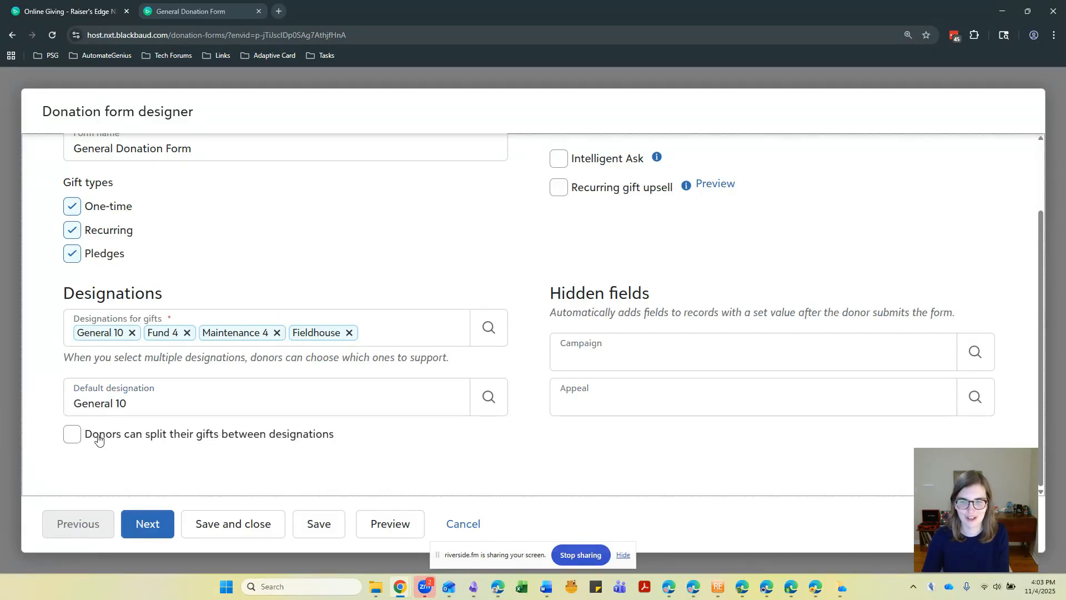
left_click(78, 437)
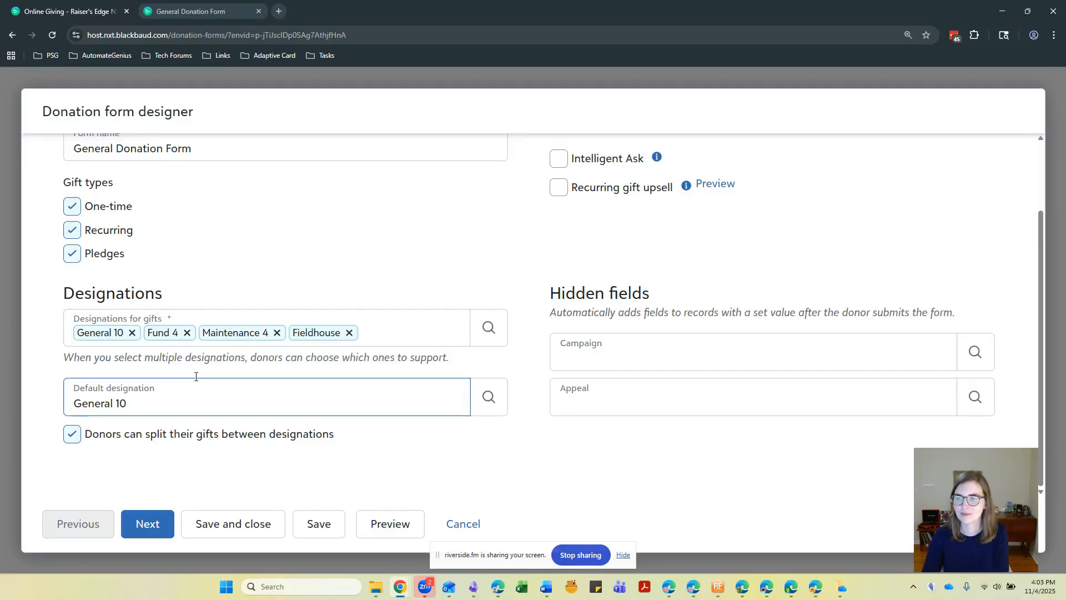
Step: Set the hidden campaign field to Annual Appeal (ID: 17) and the hidden appeal field to Online Giving (ID: 73)
left_click(582, 359)
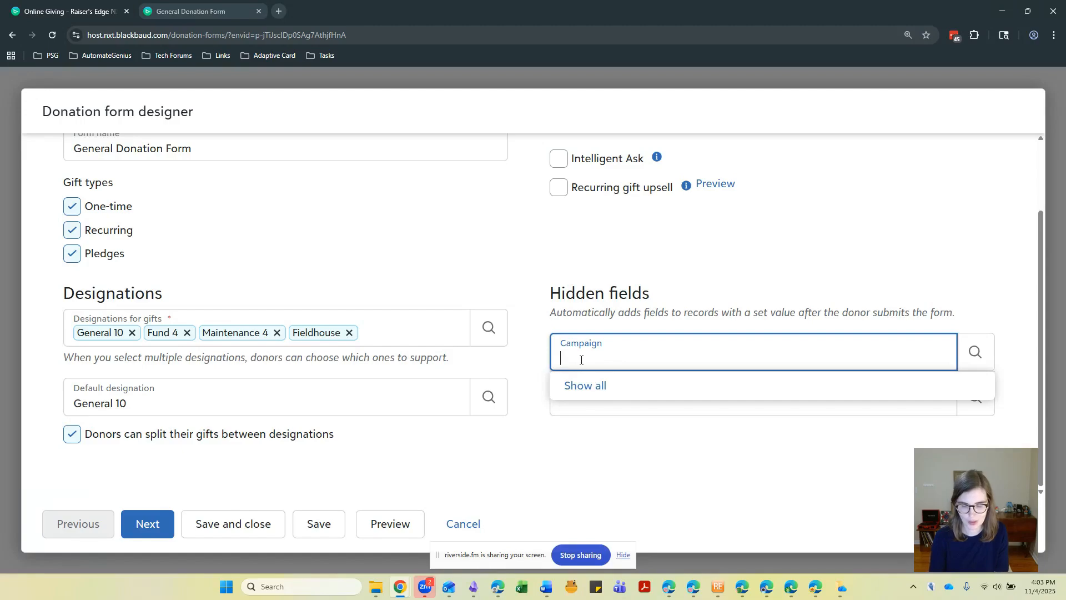
type("Annual")
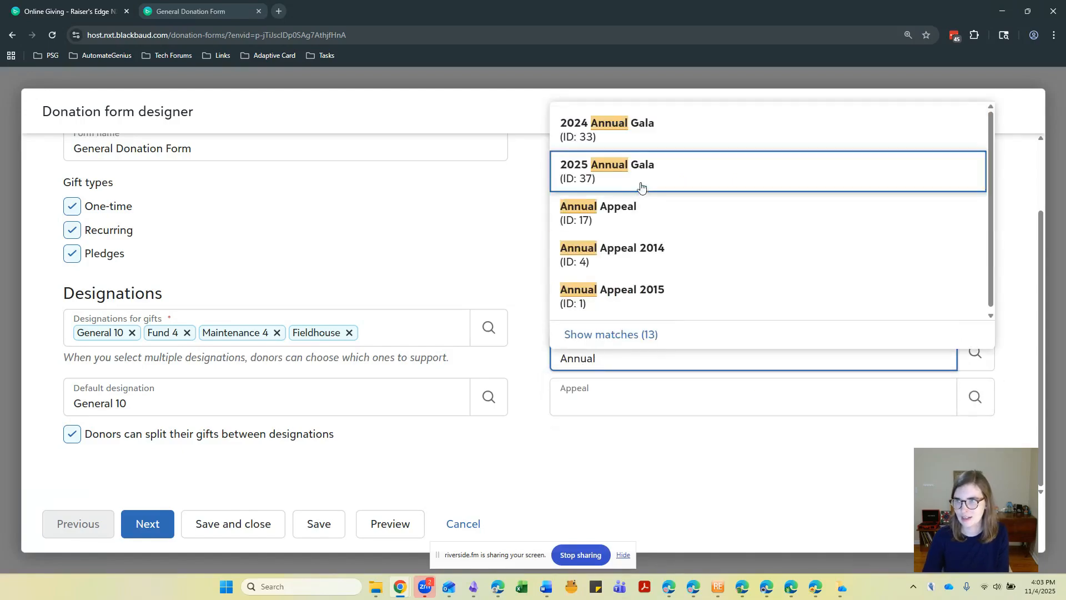
left_click(645, 228)
left_click(586, 407)
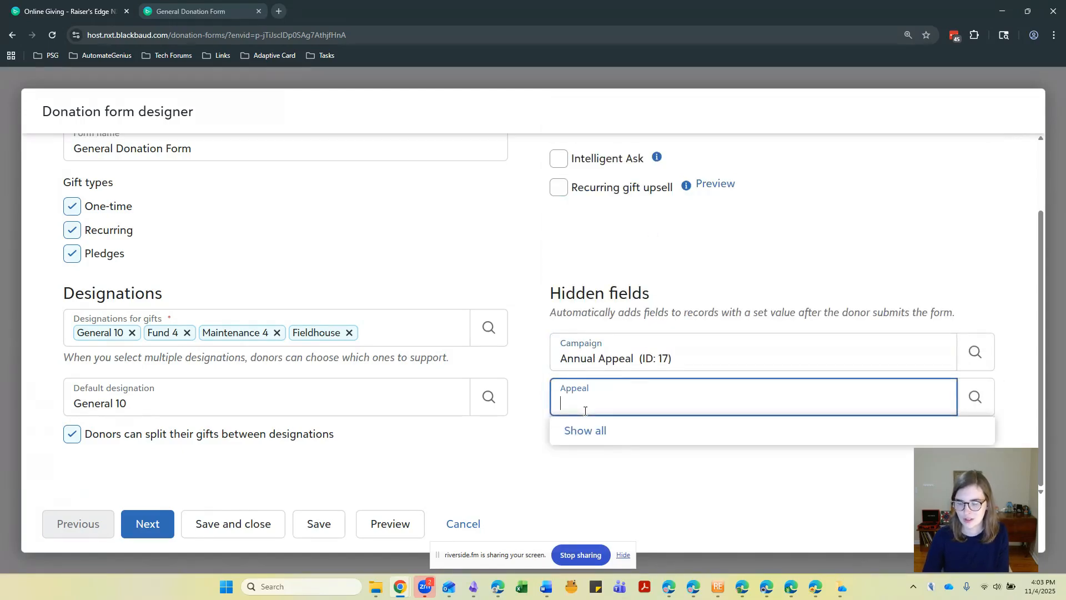
type("On")
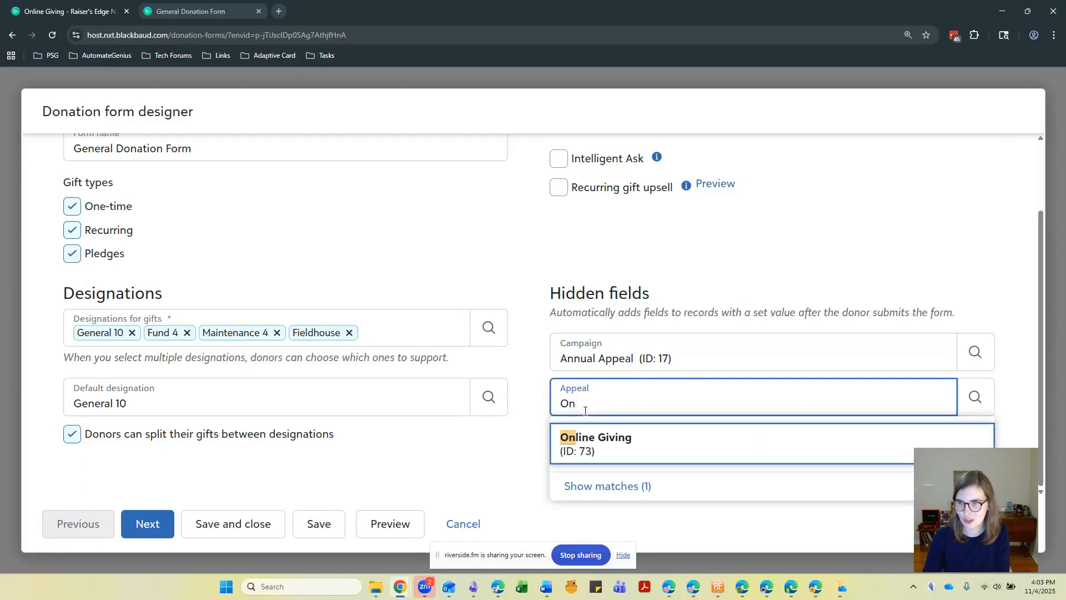
left_click(590, 452)
left_click(380, 451)
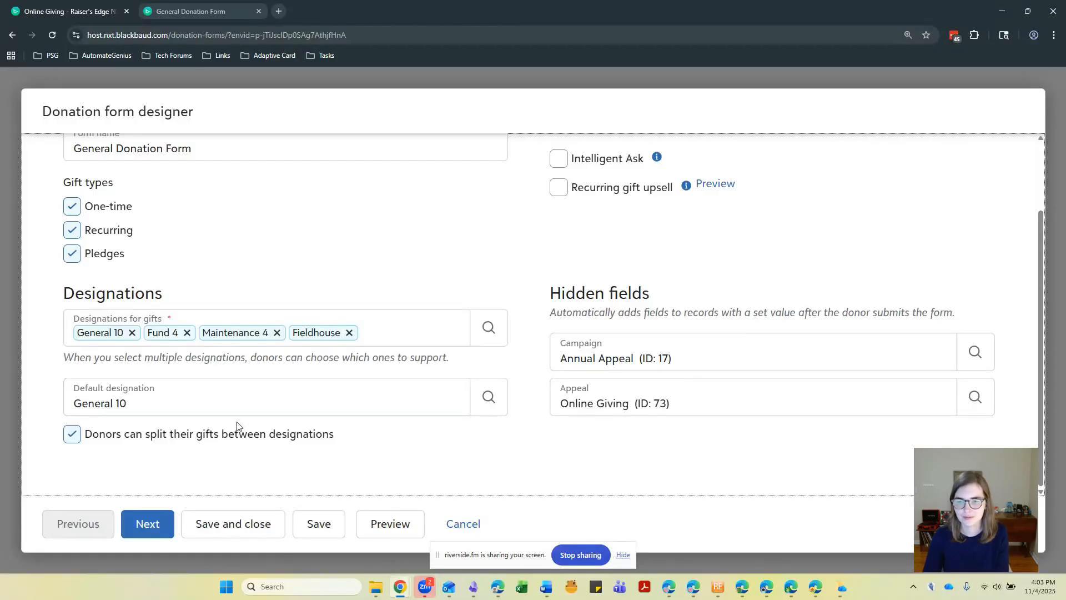
scroll(238, 425, "up", 2)
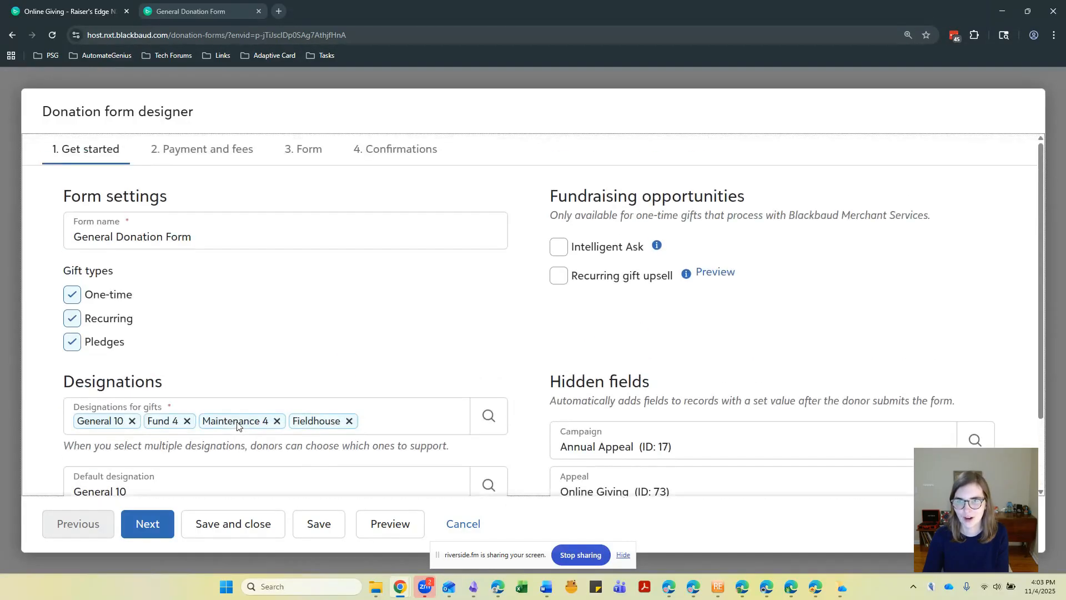
Step: Advance to the payment and fees settings and enable direct debit for gift processing
left_click(155, 524)
scroll(339, 226, "down", 2)
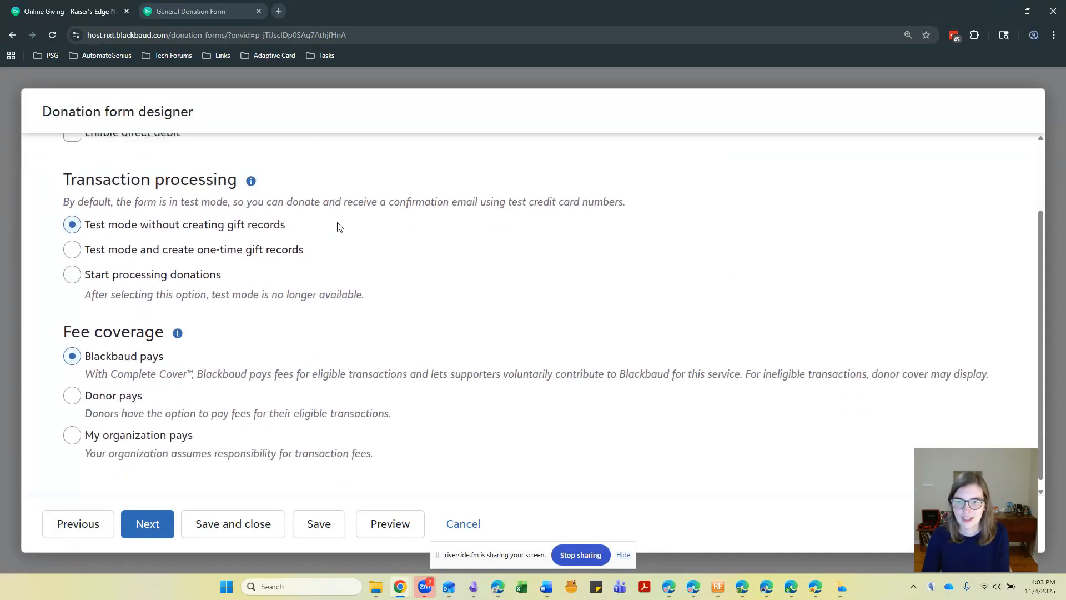
scroll(340, 226, "up", 2)
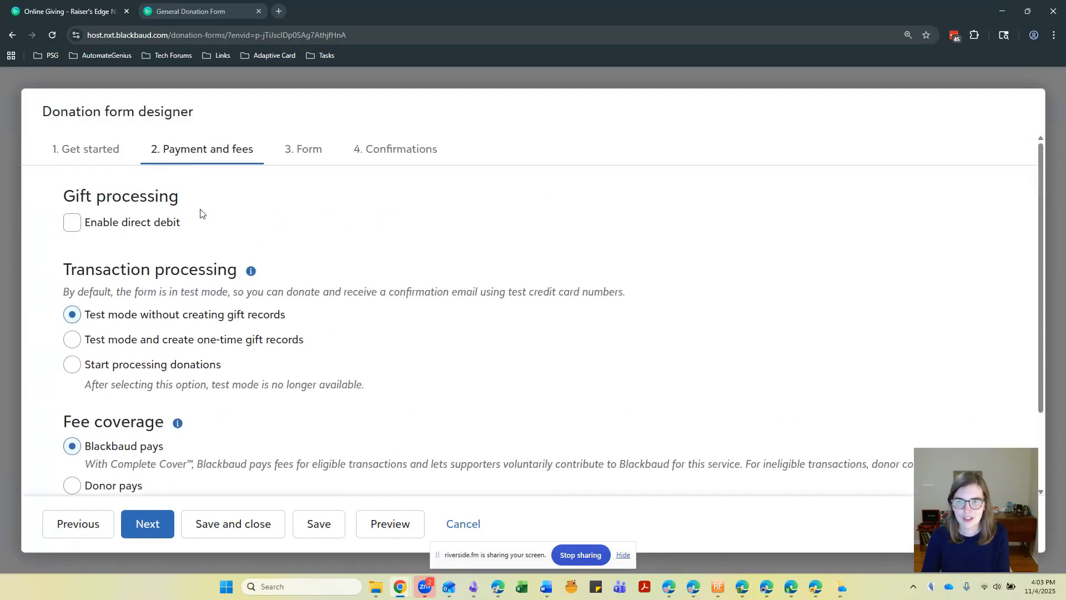
left_click(72, 224)
Step: Set the form's fee coverage to "My organization pays"
scroll(332, 307, "down", 2)
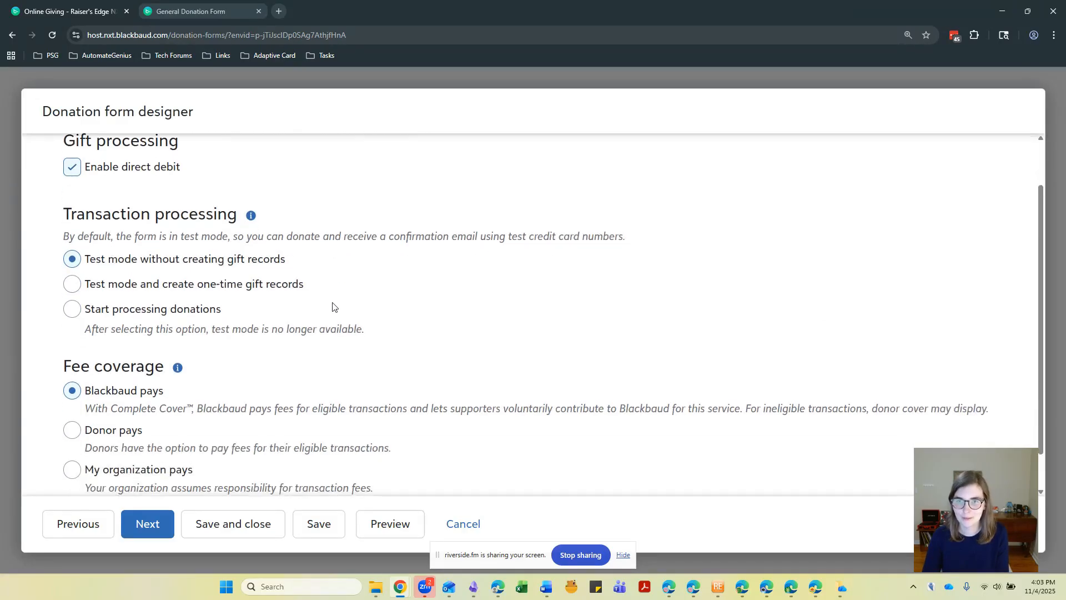
scroll(333, 307, "down", 1)
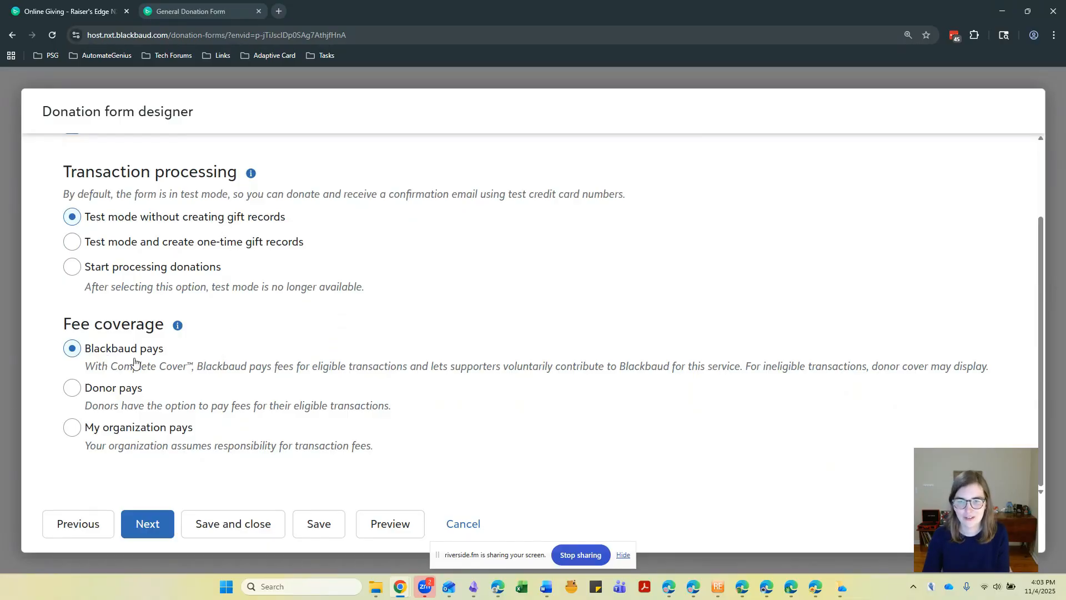
scroll(344, 371, "up", 1)
scroll(344, 371, "down", 1)
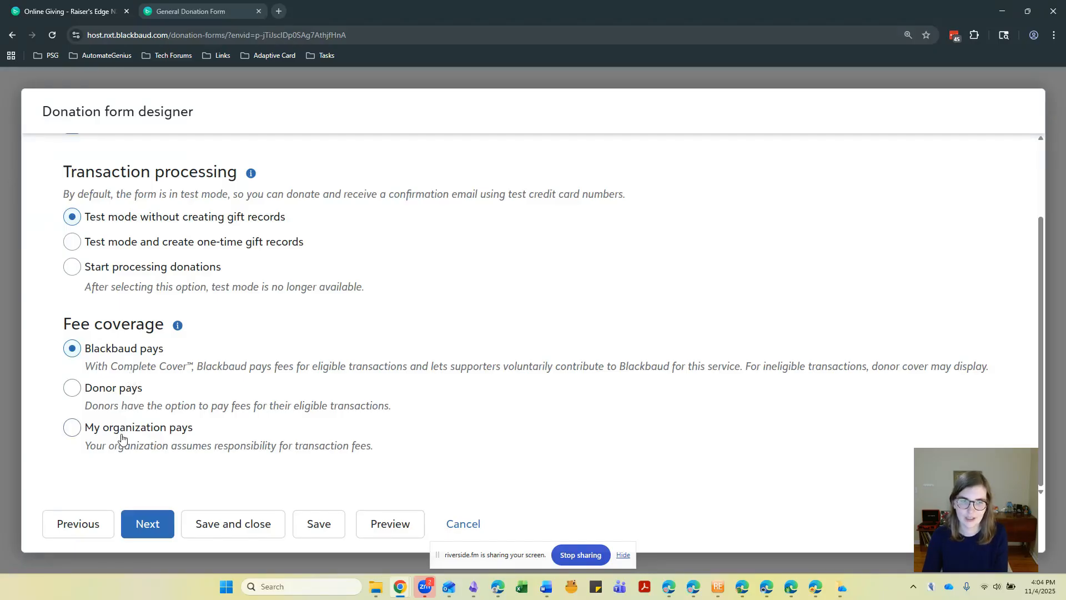
left_click(74, 429)
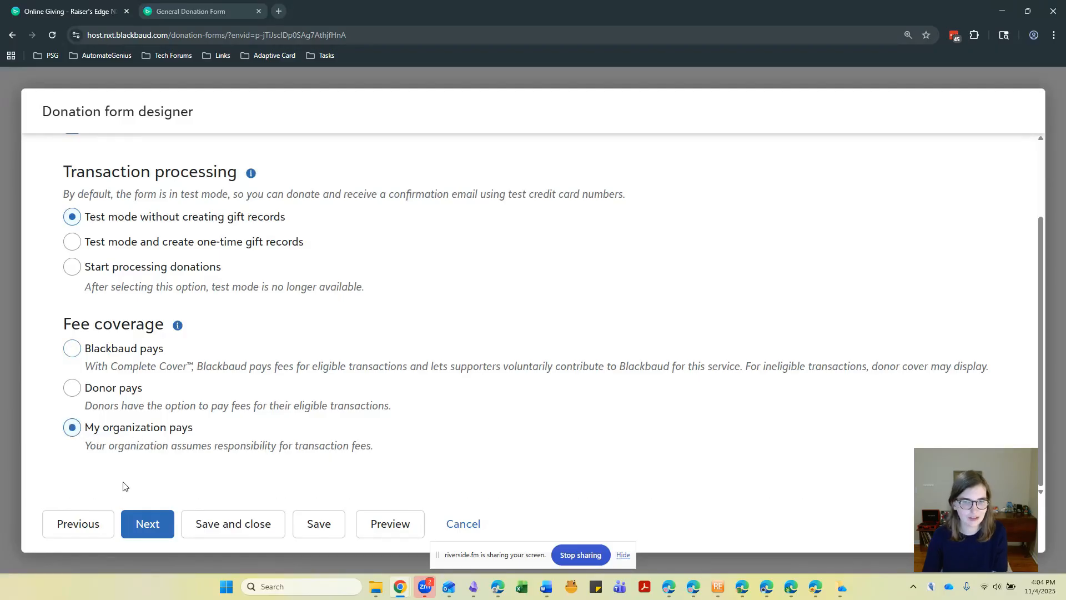
Step: Advance to the form layout and change the "Your information" header to "Donor information"
left_click(142, 527)
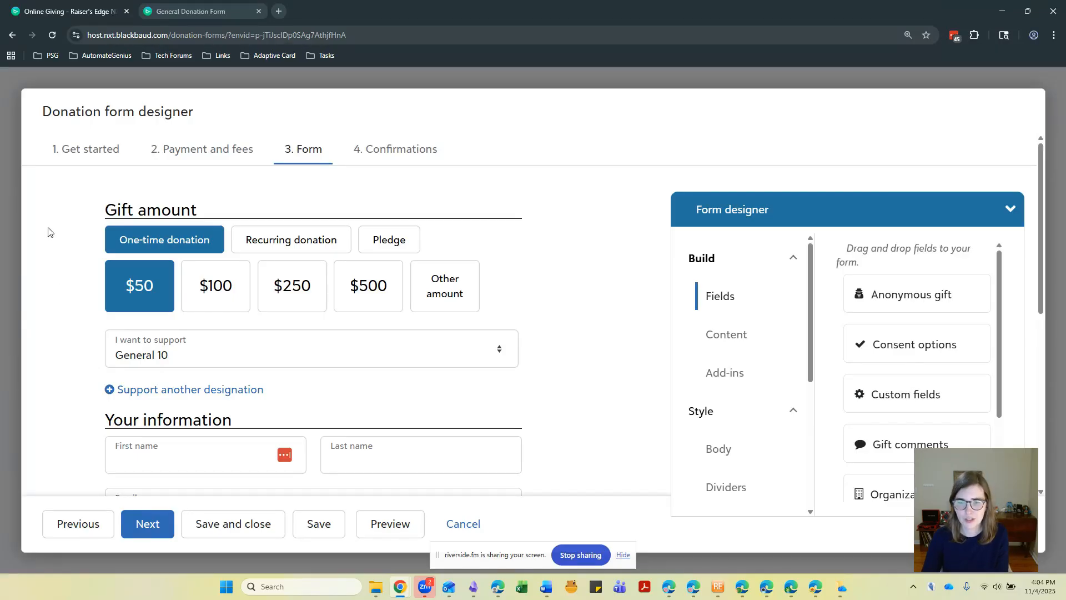
scroll(49, 231, "down", 1)
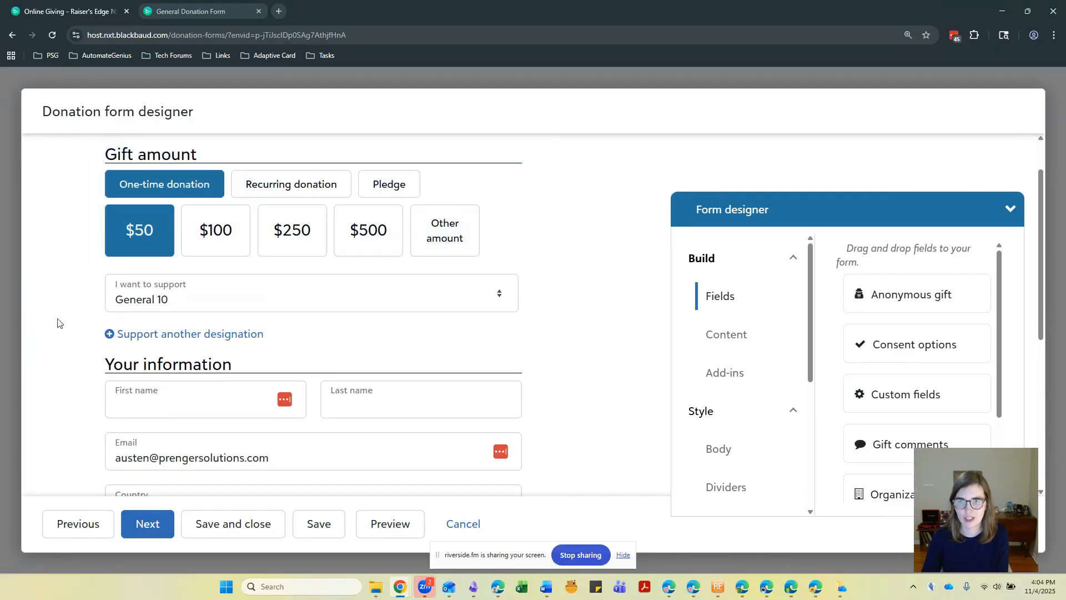
scroll(66, 318, "down", 3)
scroll(65, 318, "up", 4)
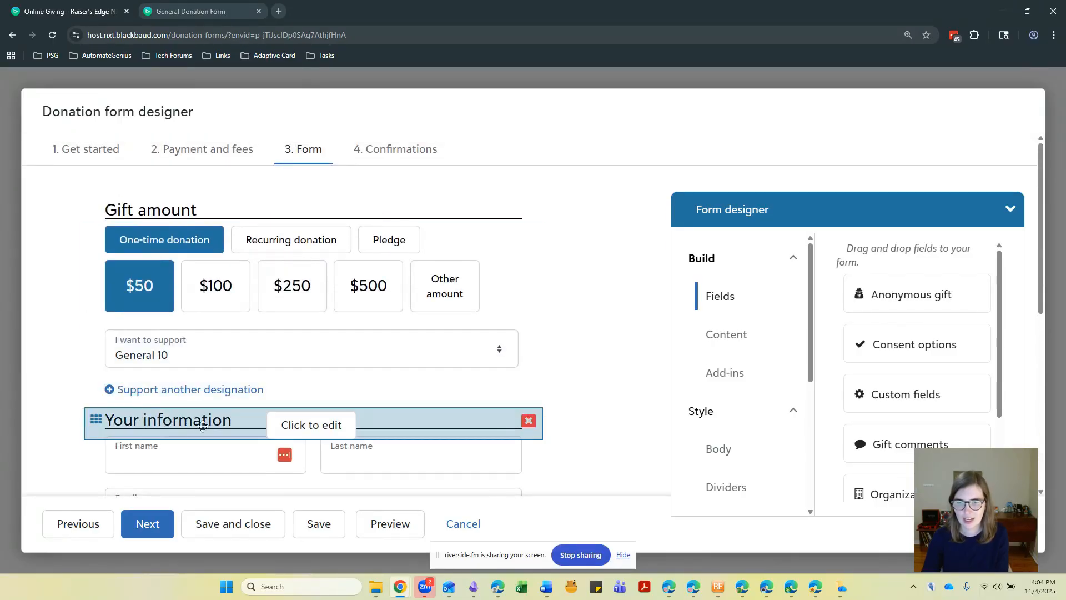
left_click(288, 426)
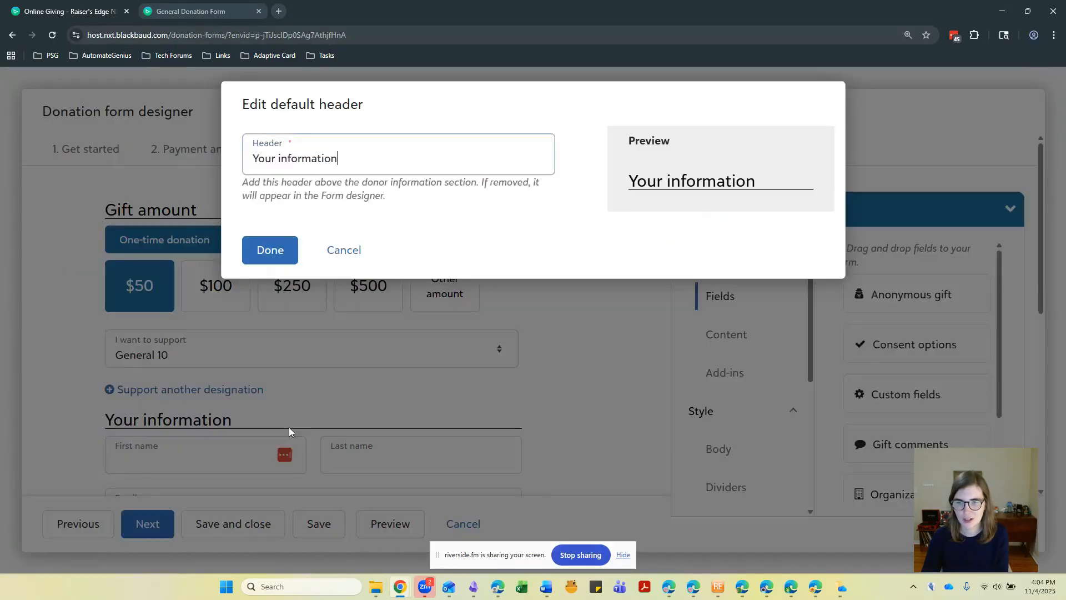
double_click(272, 158)
type("Do")
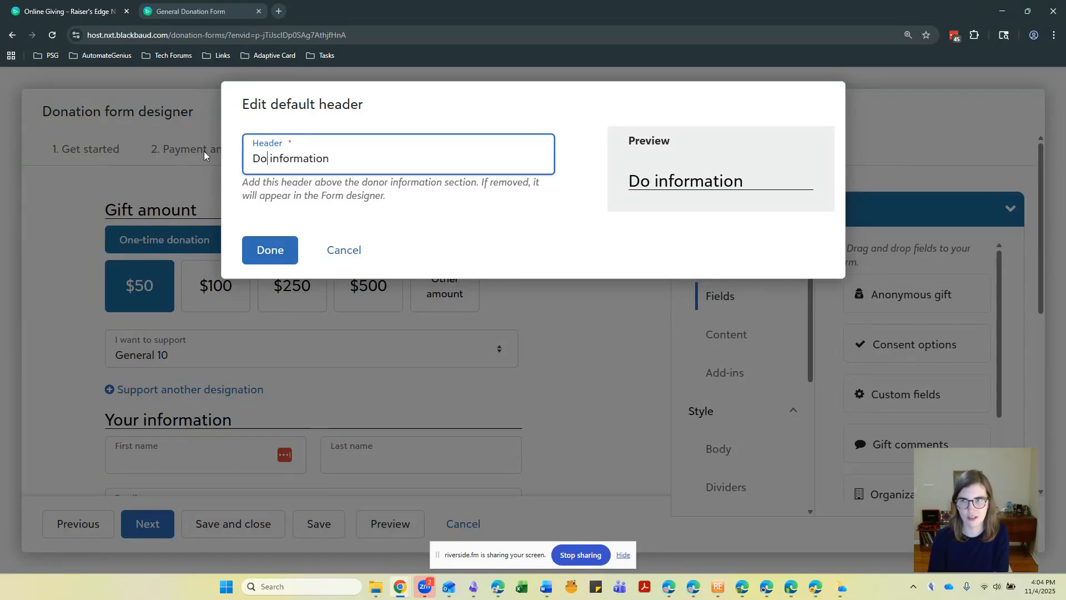
type("nor")
left_click(263, 247)
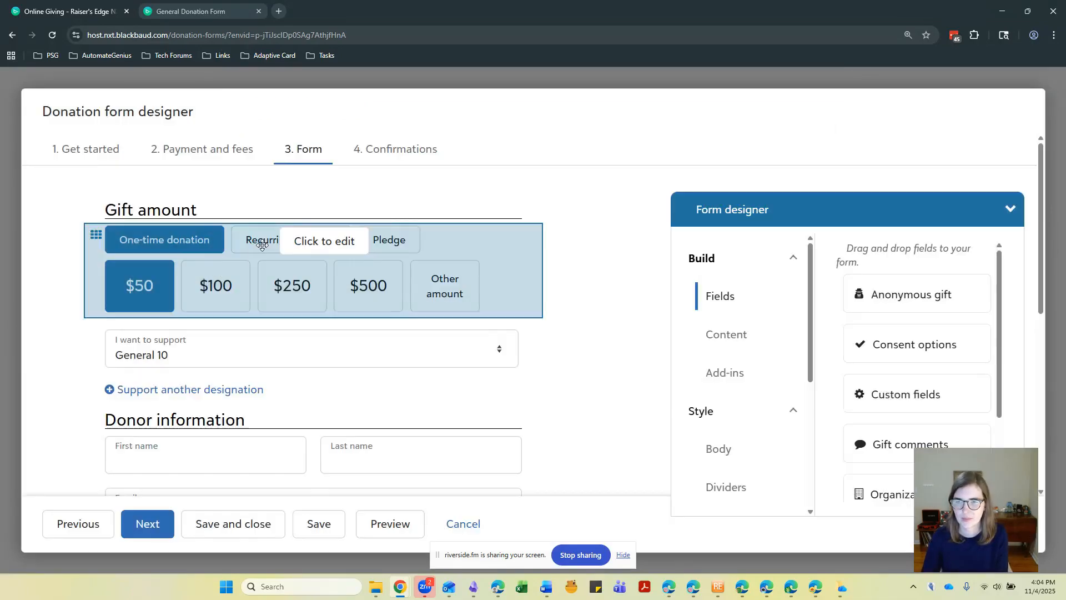
Step: Open the gift options for editing and review the amounts for one-time, recurring and pledge gifts
scroll(71, 363, "down", 2)
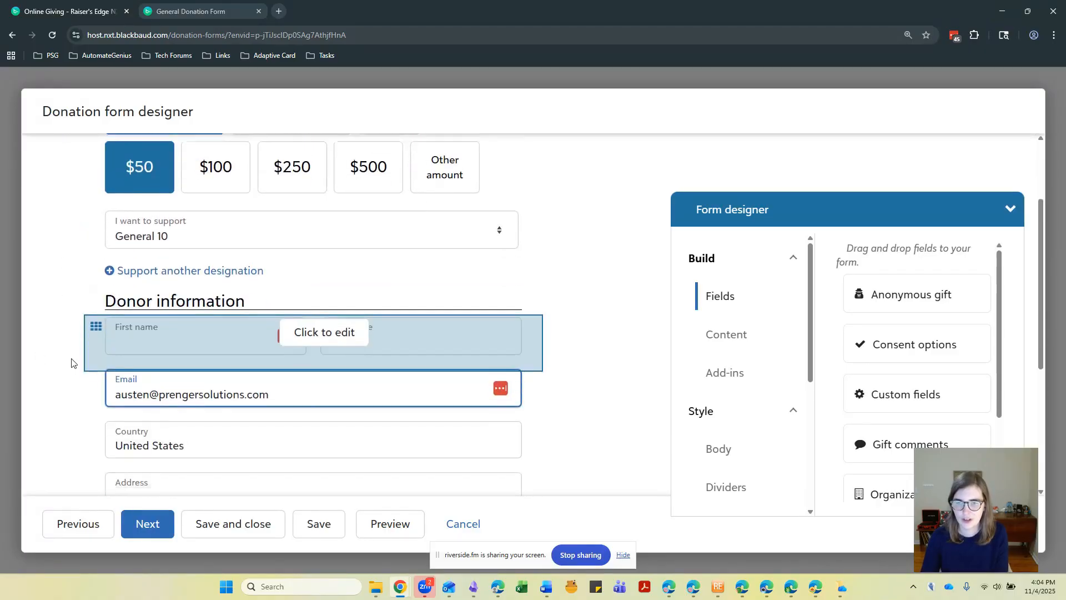
scroll(71, 363, "up", 2)
left_click(318, 245)
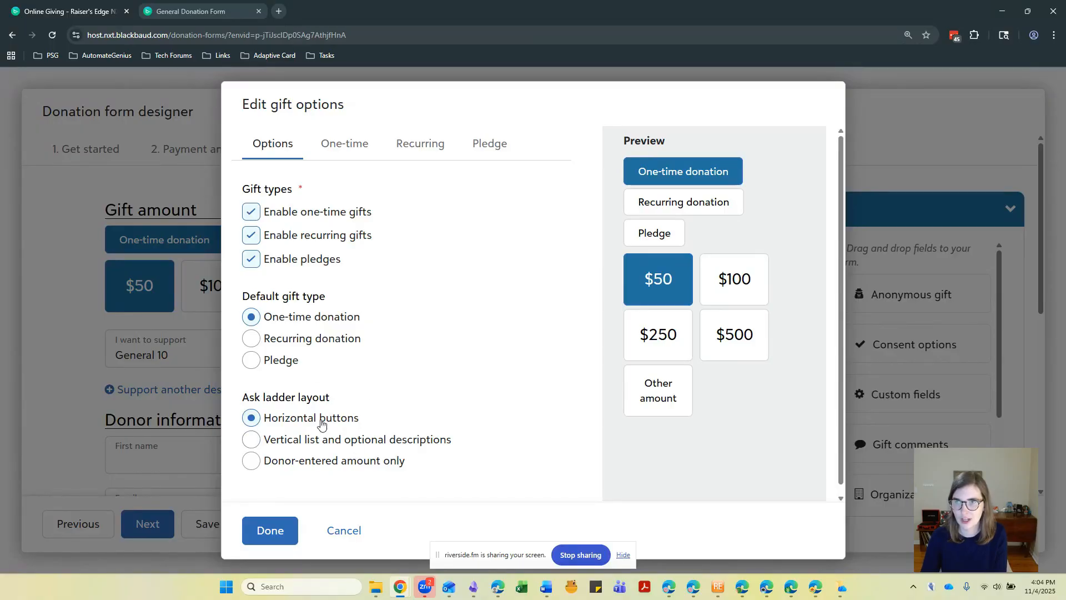
left_click(352, 143)
scroll(496, 246, "down", 1)
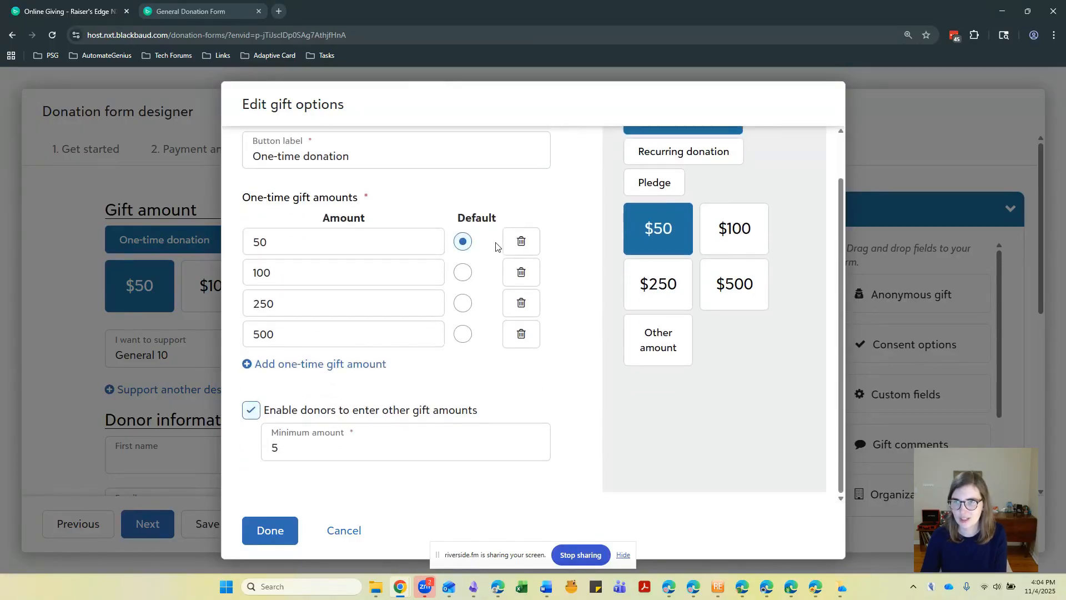
scroll(496, 246, "up", 1)
left_click(420, 144)
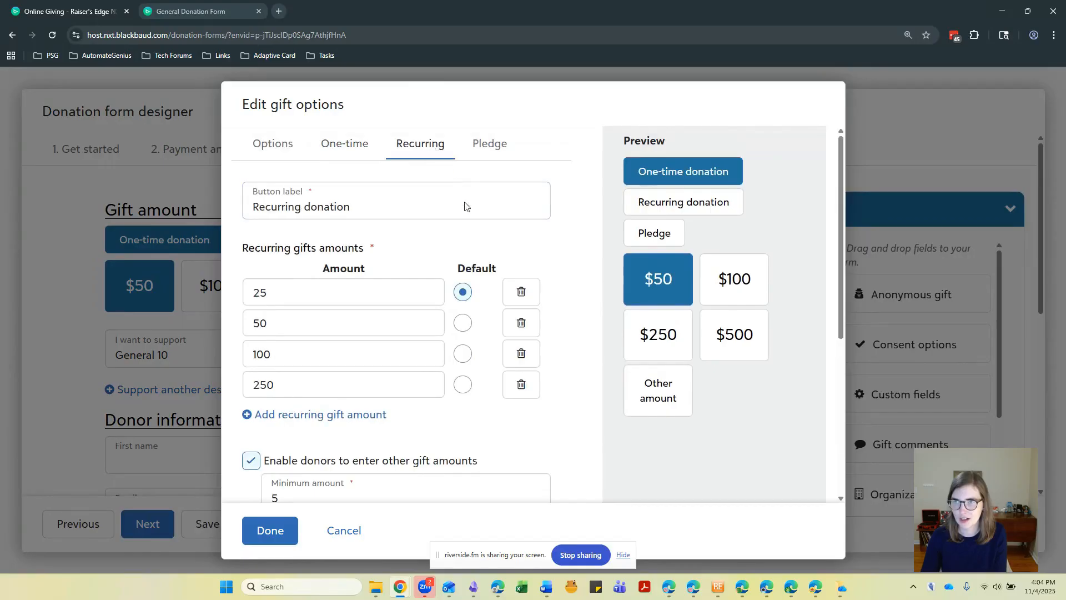
left_click(488, 143)
scroll(459, 291, "up", 2)
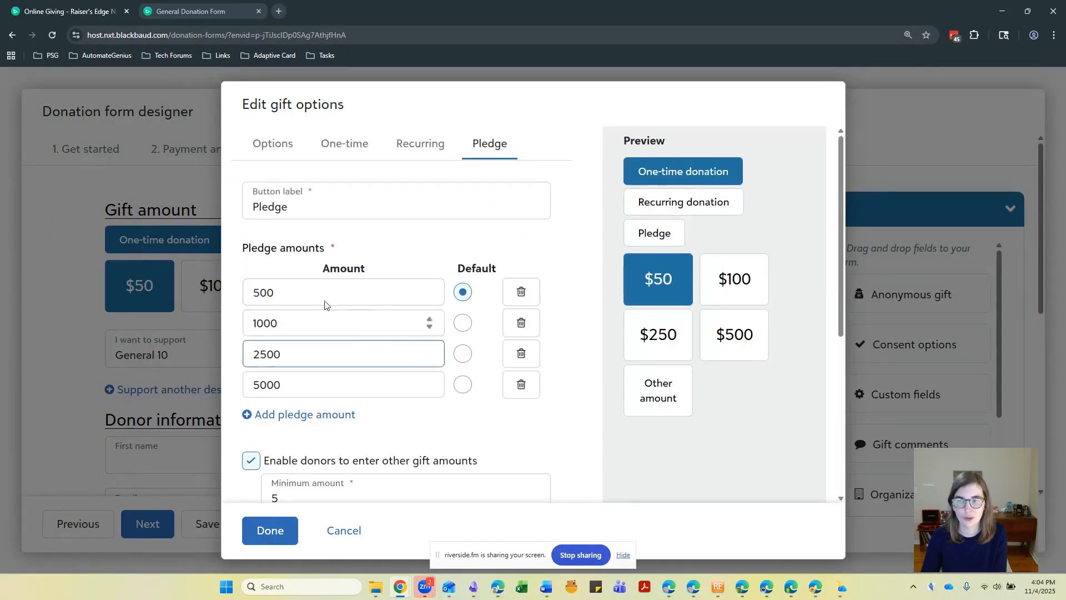
Step: Accept the gift options and switch the designations list from default names to custom labels
left_click(271, 531)
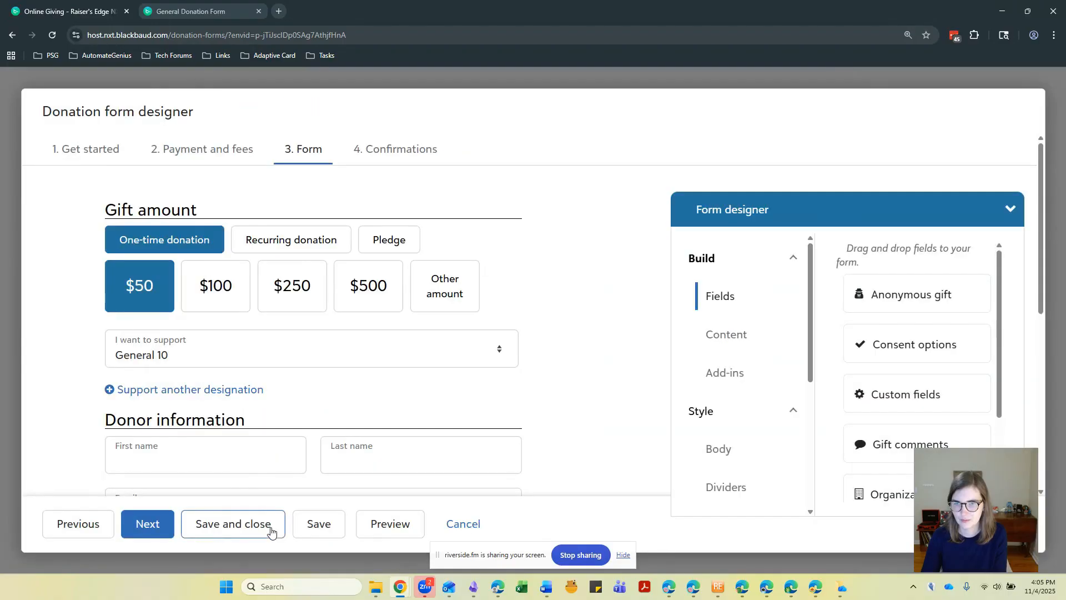
left_click(312, 351)
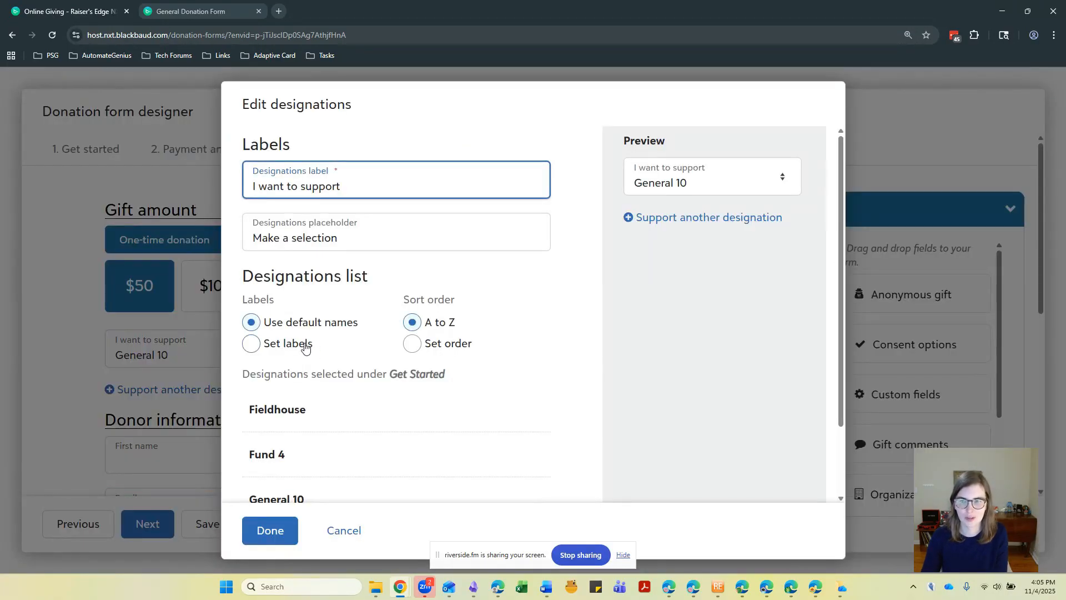
left_click(288, 346)
scroll(311, 343, "down", 3)
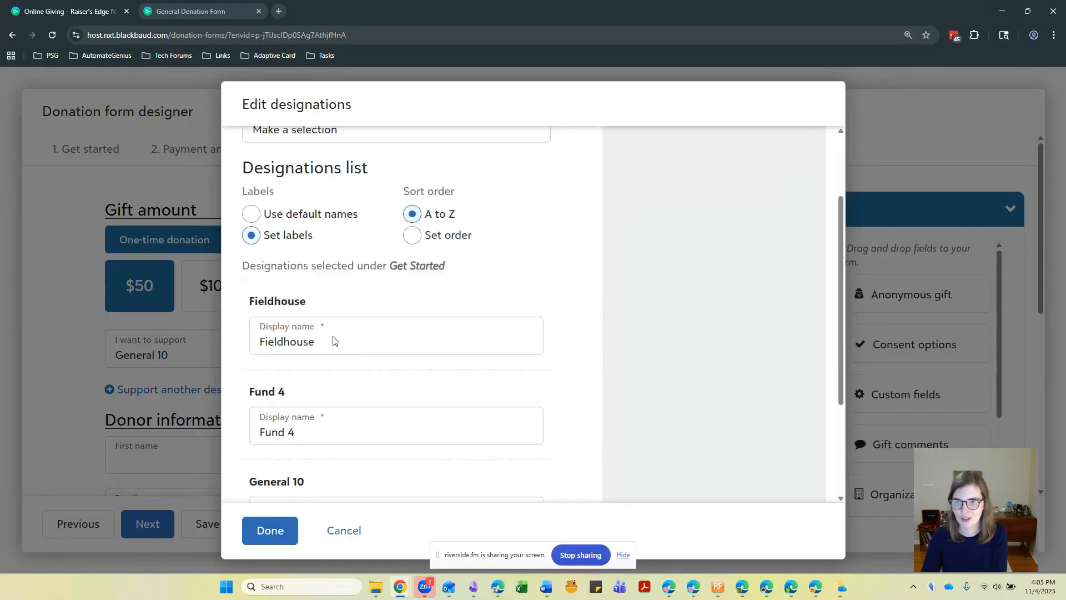
Step: Set the designation display names to "General Operating Fund" for General 10, "Library" for Fund 4 and "Arts & Sciences" for Maintenance 4
scroll(331, 311, "down", 1)
left_click_drag(306, 320, 242, 321)
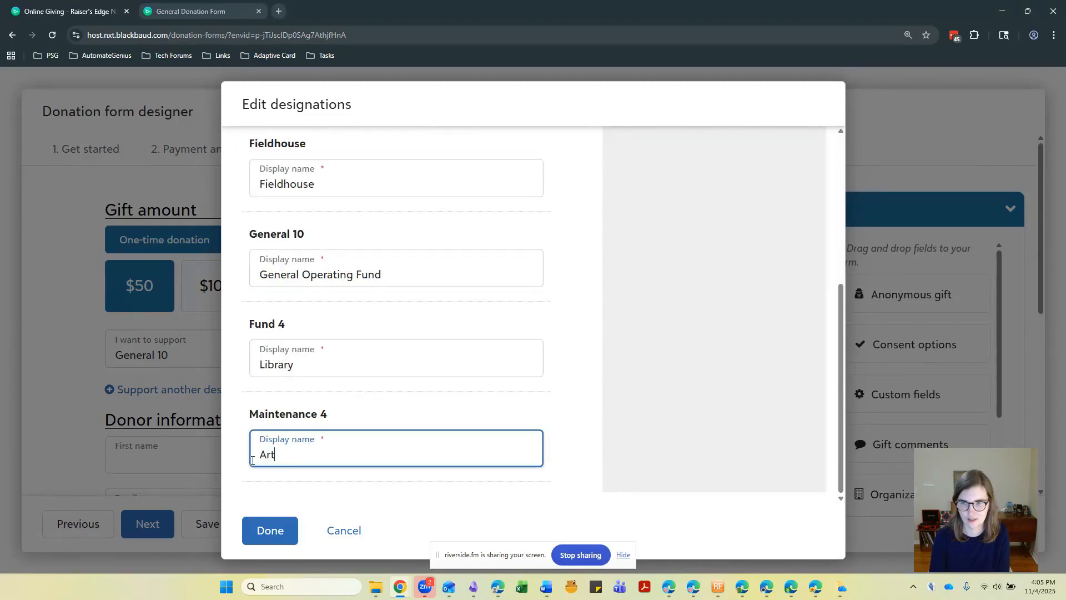
type("Sciences")
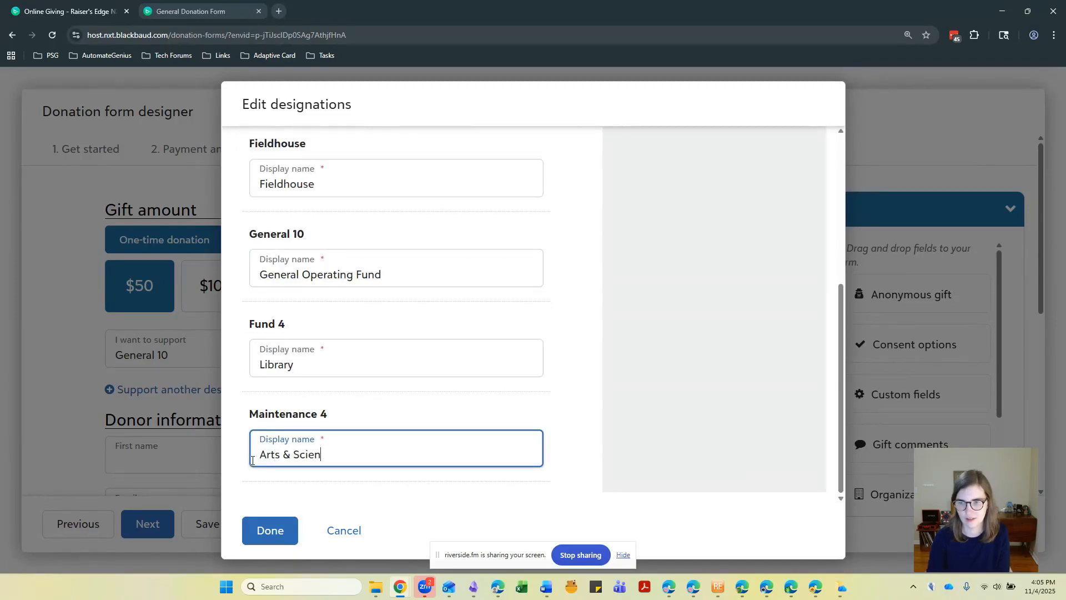
left_click(533, 426)
scroll(513, 419, "up", 3)
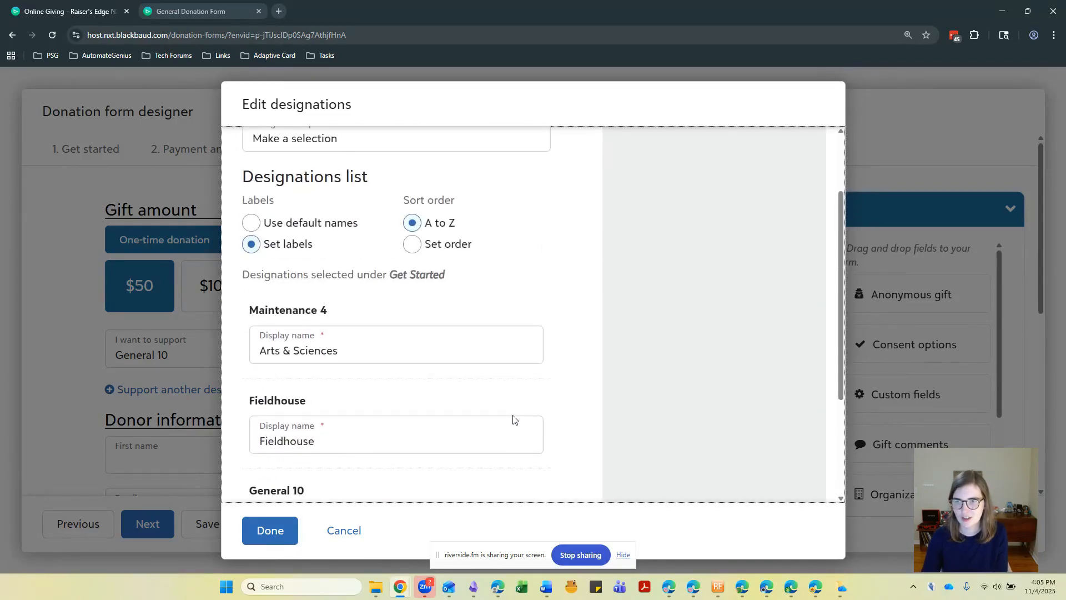
left_click(315, 354)
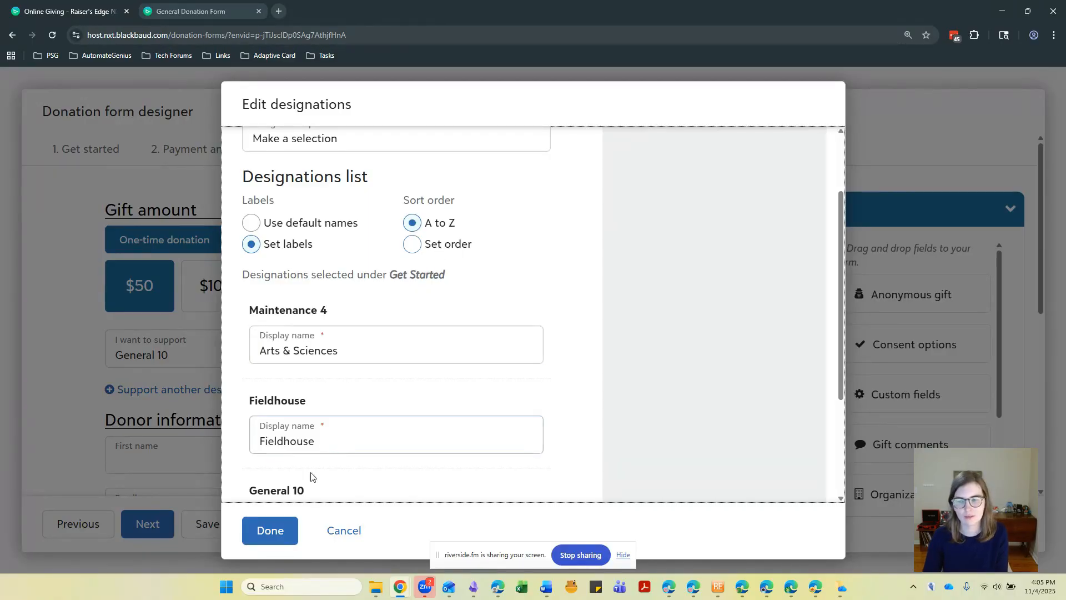
left_click(278, 532)
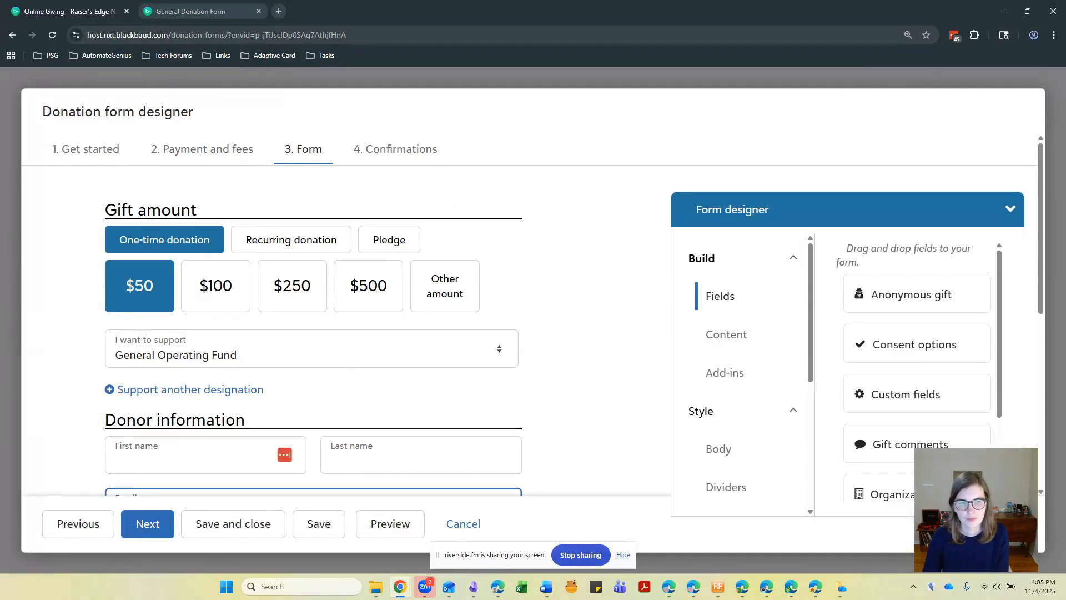
Step: Review the name field's label and middle name options and the remaining donor information fields
scroll(366, 318, "down", 3)
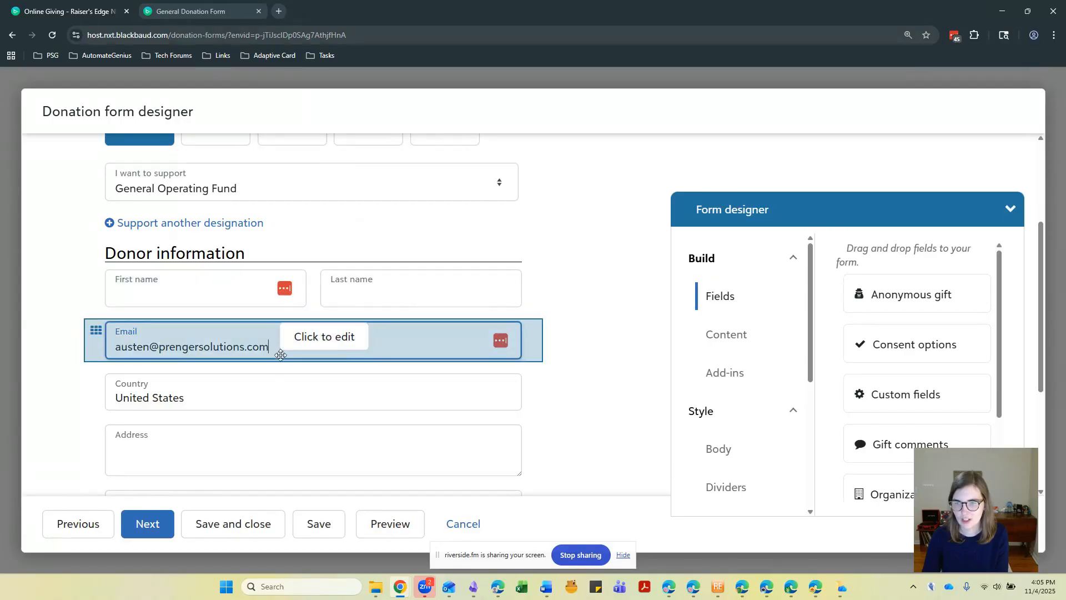
left_click(316, 289)
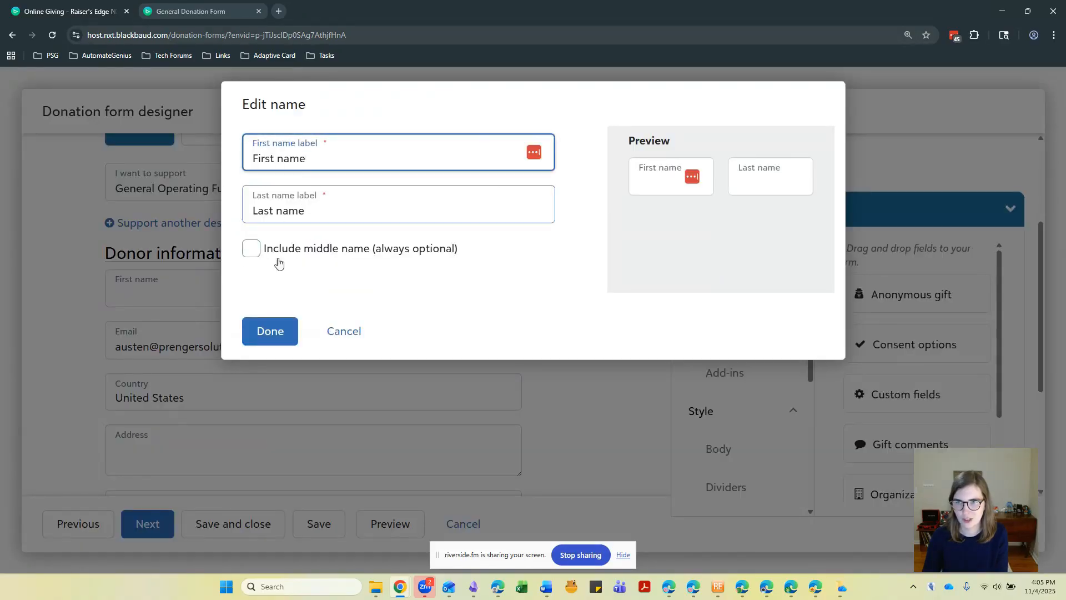
left_click(344, 331)
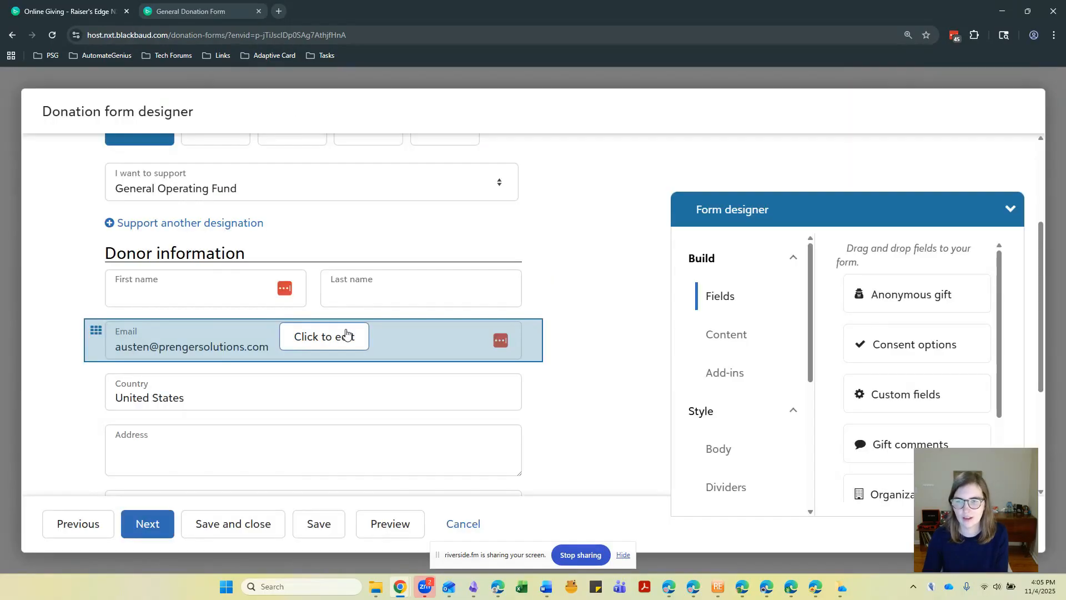
scroll(344, 344, "down", 1)
scroll(333, 340, "down", 2)
scroll(333, 340, "up", 3)
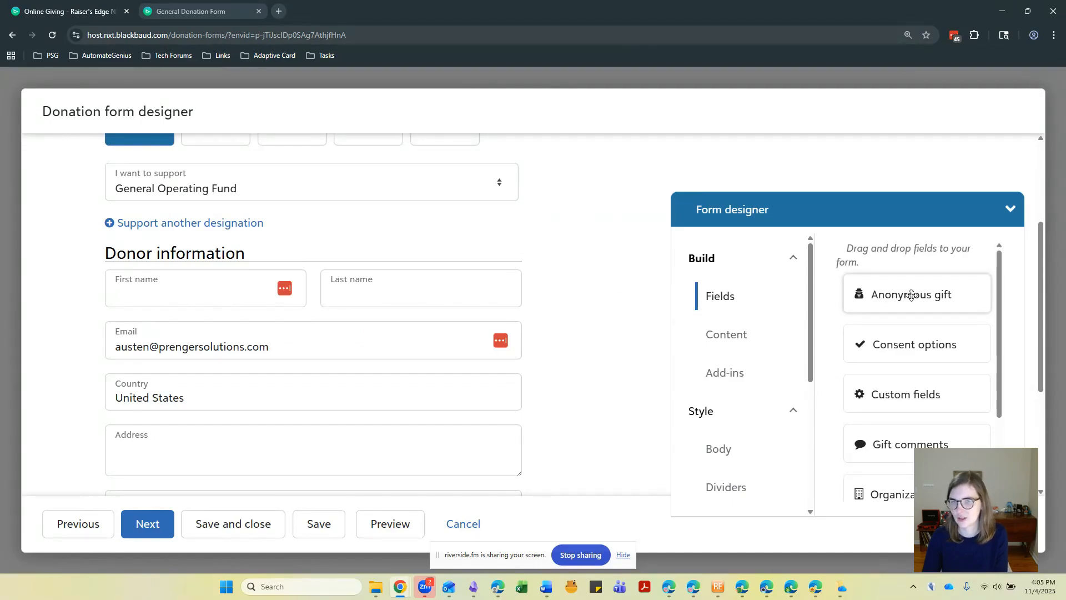
Step: Add the anonymous gift and organization gift fields directly under the "Donor information" header with their default labels
left_click_drag(910, 295, 411, 298)
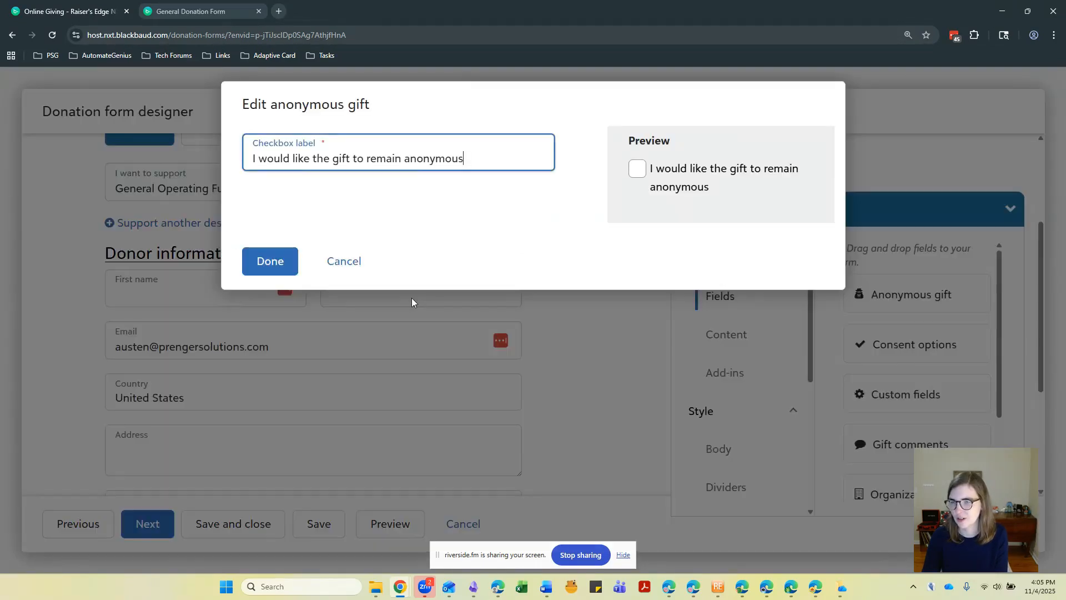
left_click(278, 262)
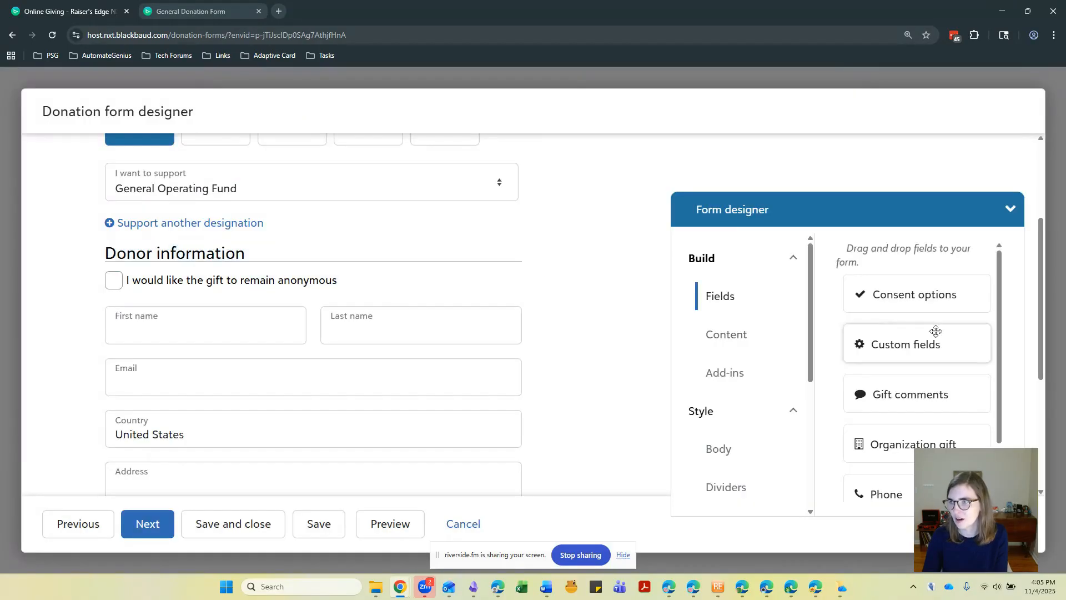
left_click_drag(905, 444, 256, 329)
left_click(263, 333)
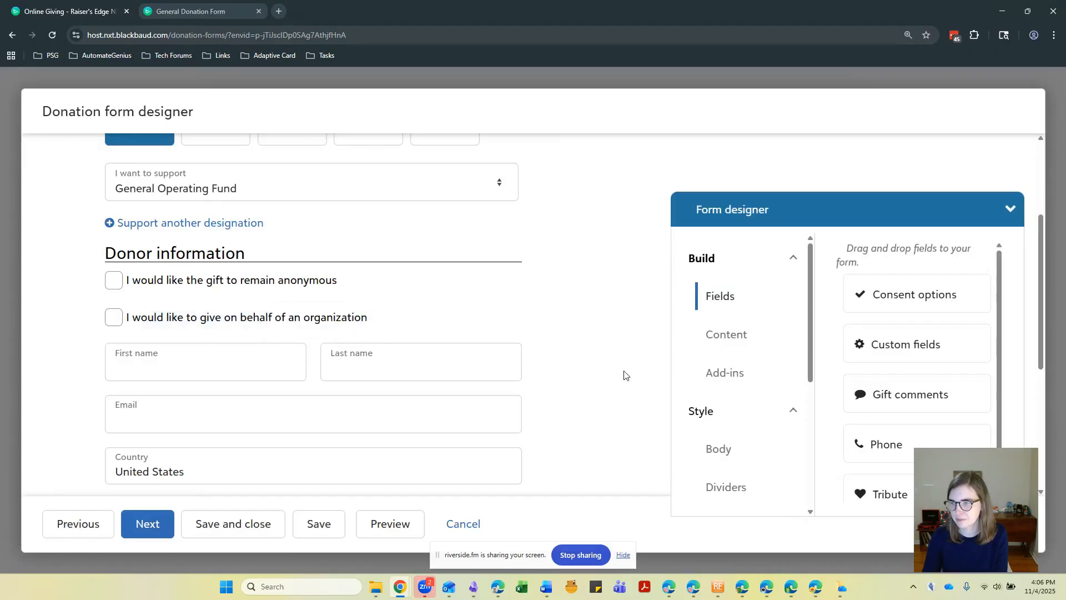
Step: Add an optional tribute field above the "Donor information" header, offering the types "In Memory of" and "In Honor of"
scroll(911, 381, "down", 1)
left_click_drag(883, 477, 274, 269)
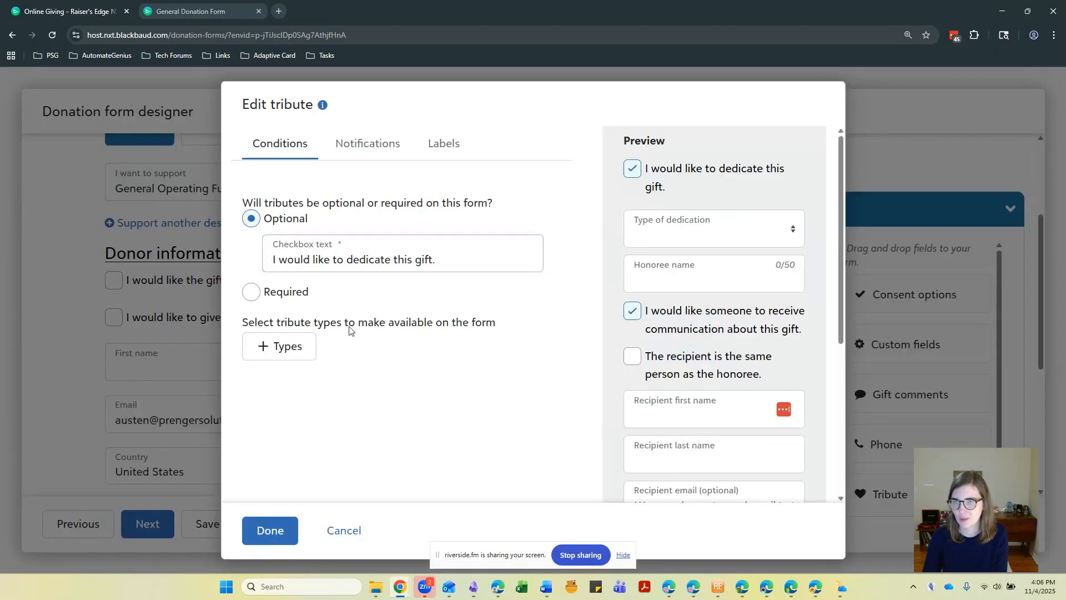
left_click(305, 354)
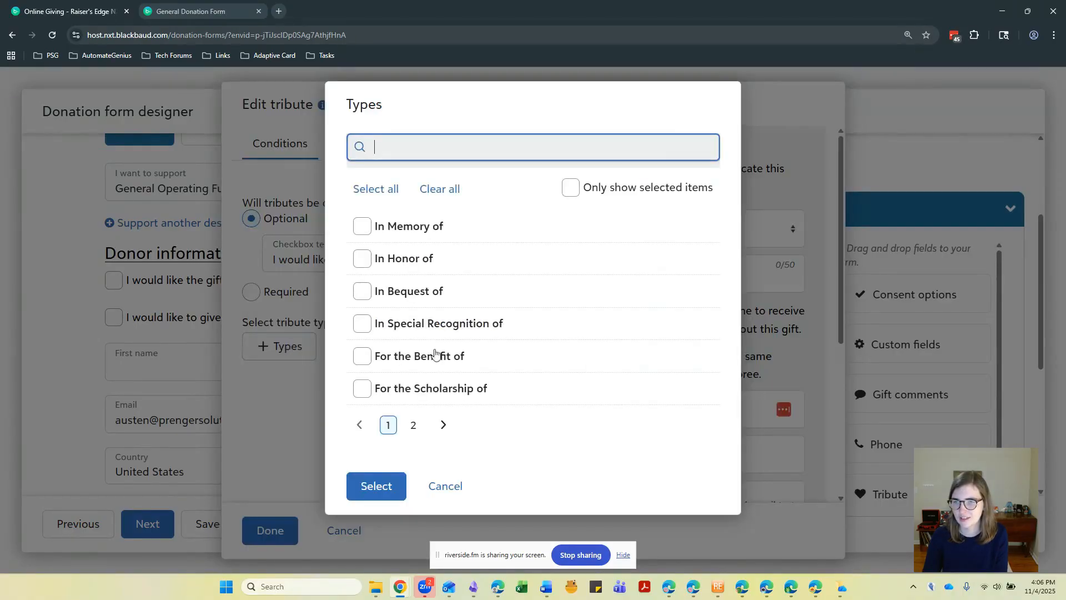
left_click(362, 258)
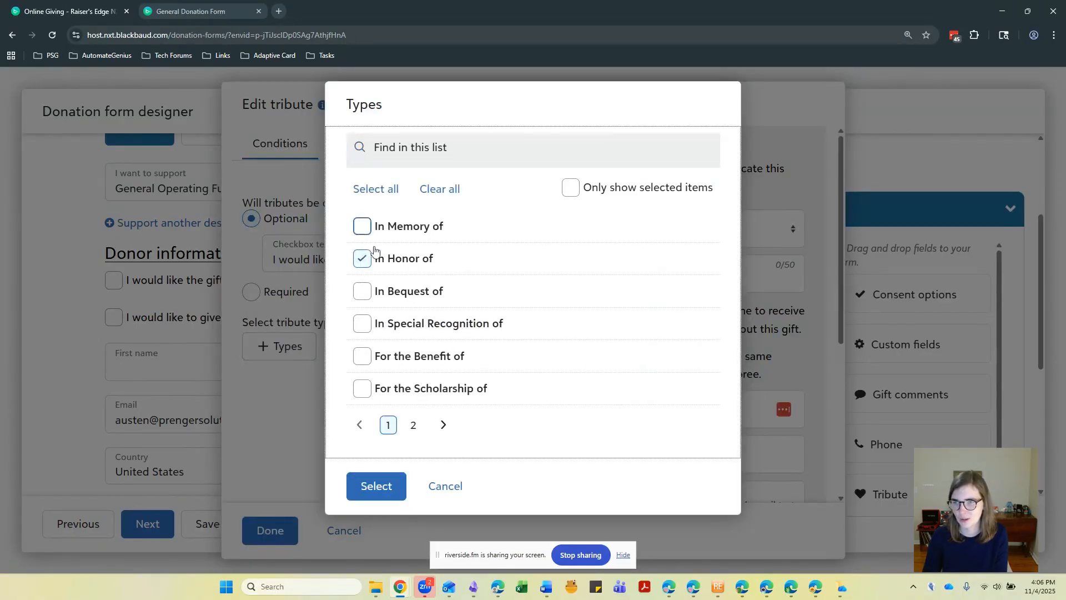
left_click(361, 226)
left_click(373, 491)
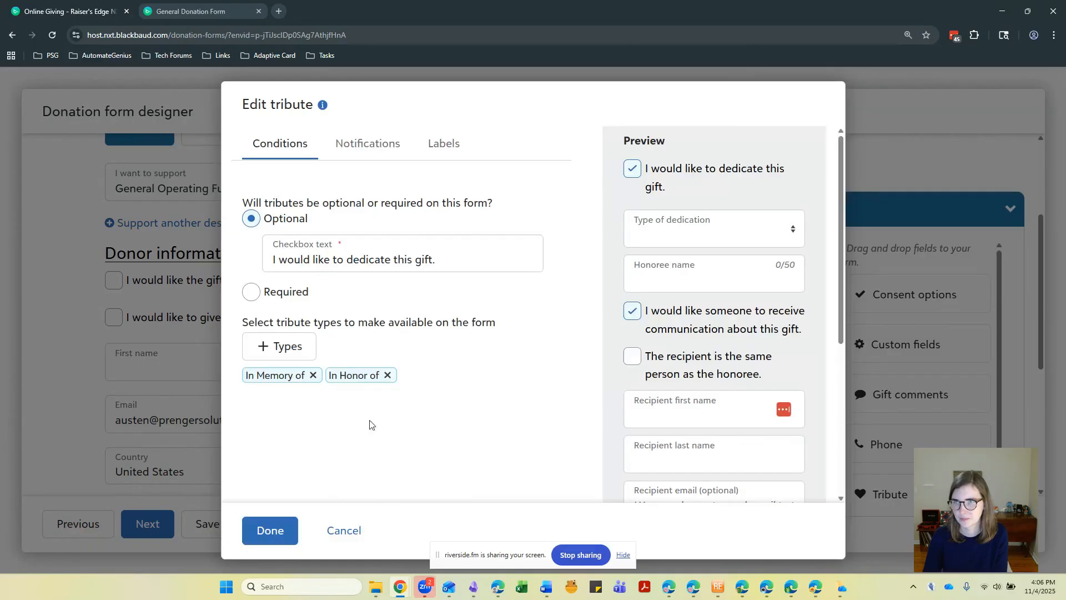
Step: Set the tribute's recipient notifications to "Send mail" and accept the default tribute labels
left_click(381, 138)
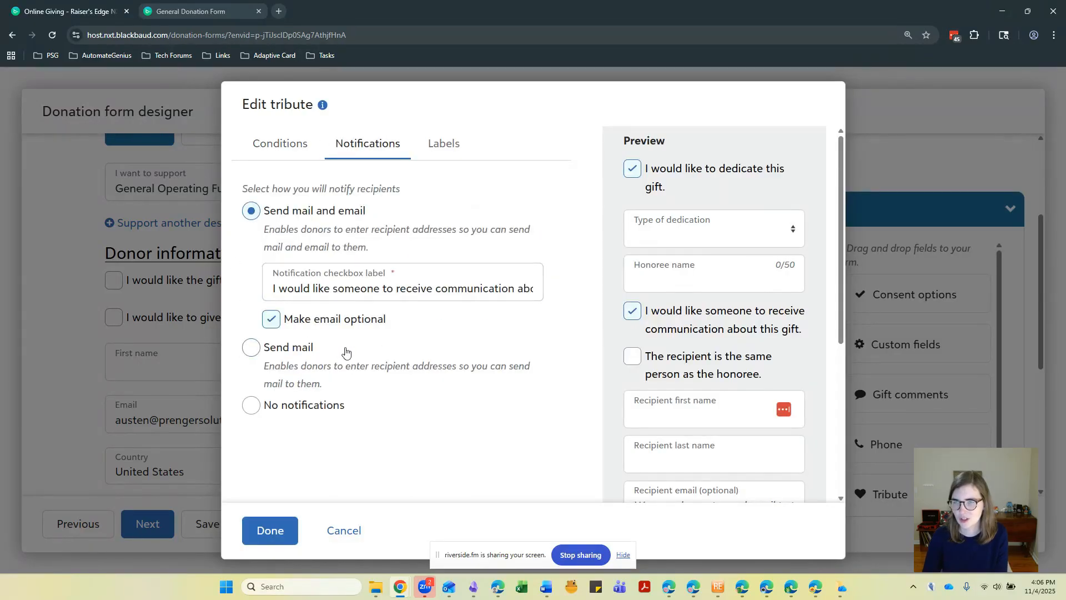
left_click(250, 348)
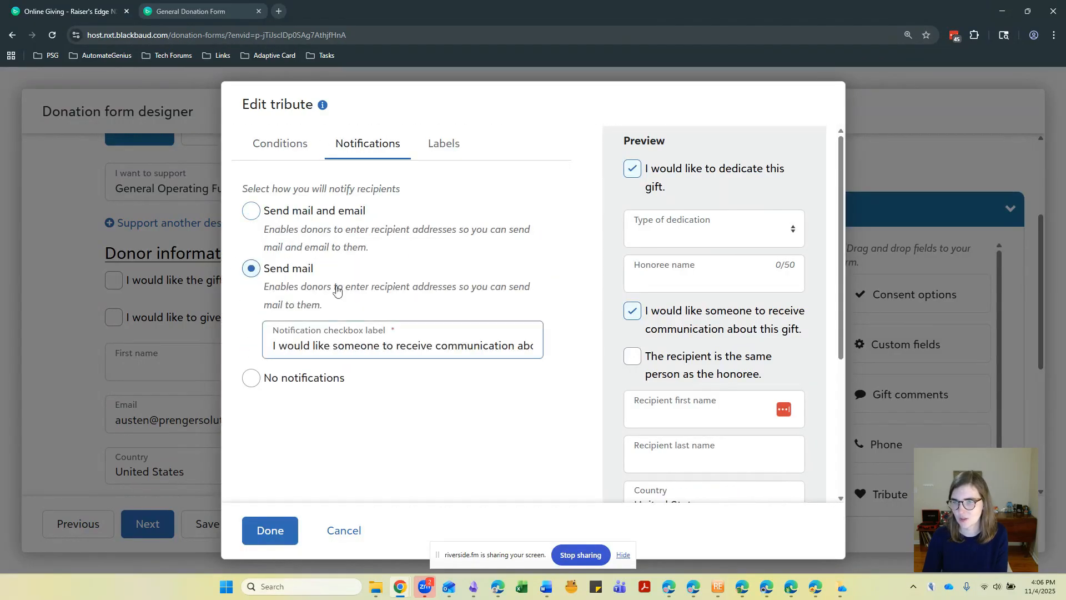
left_click(454, 145)
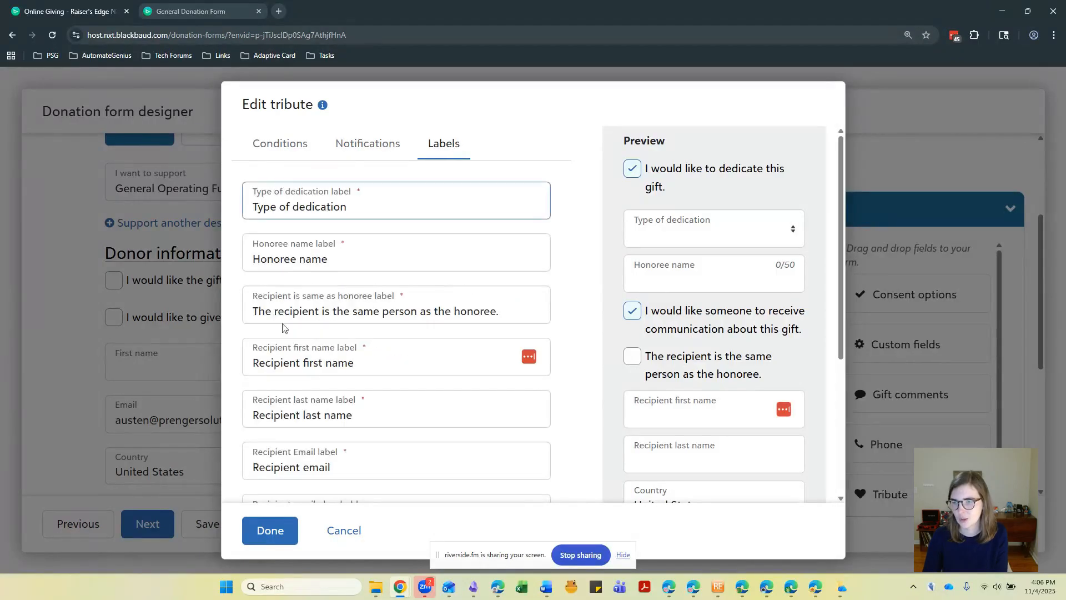
left_click(269, 532)
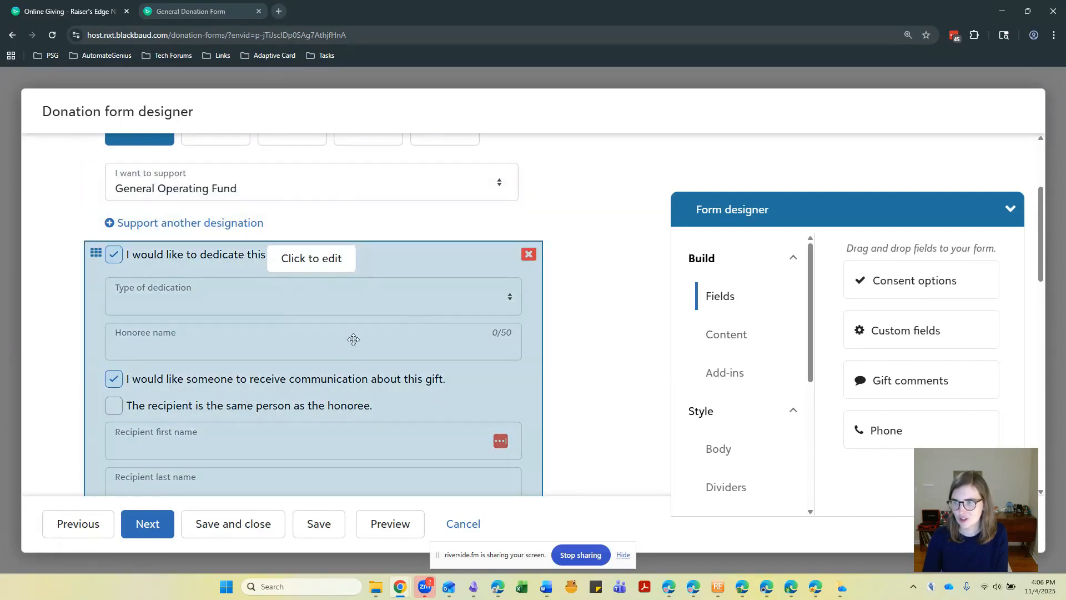
Step: Add a "Tribute Information" header directly above the tribute field
left_click(736, 335)
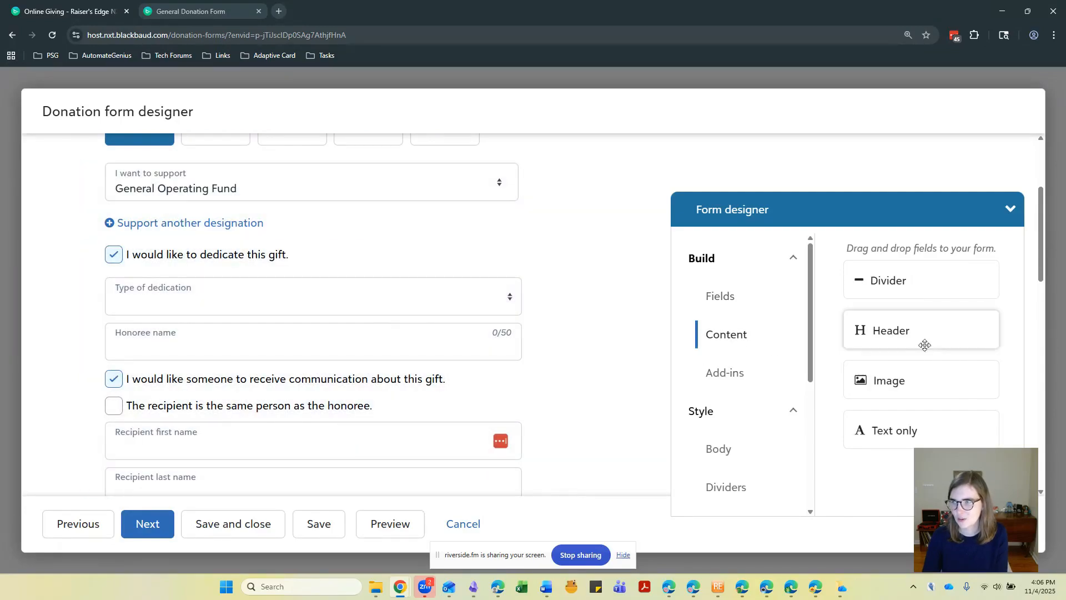
left_click_drag(924, 345, 258, 258)
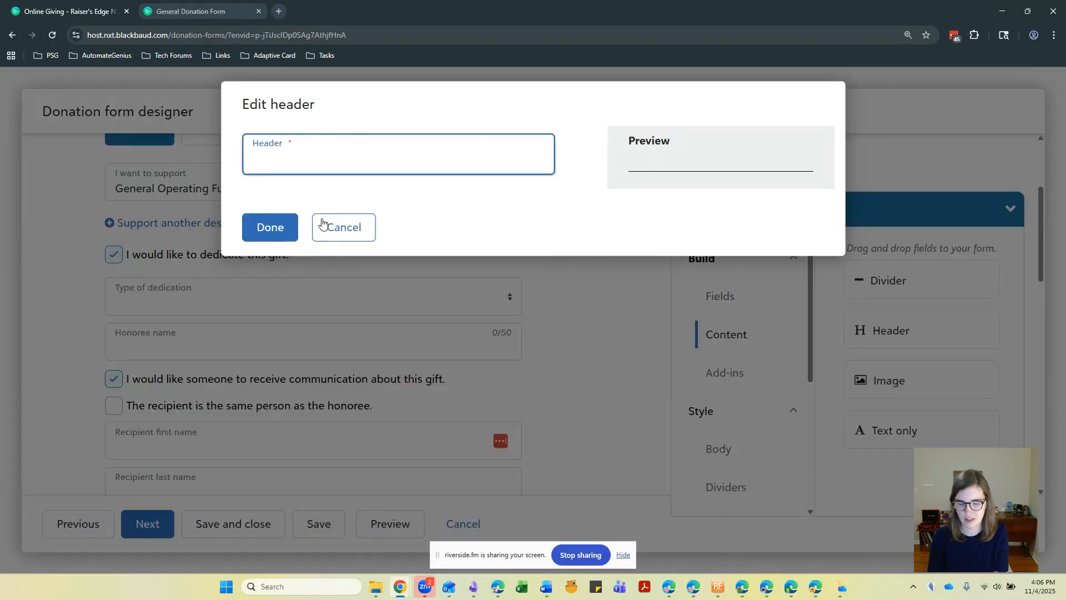
type("Tribute Info")
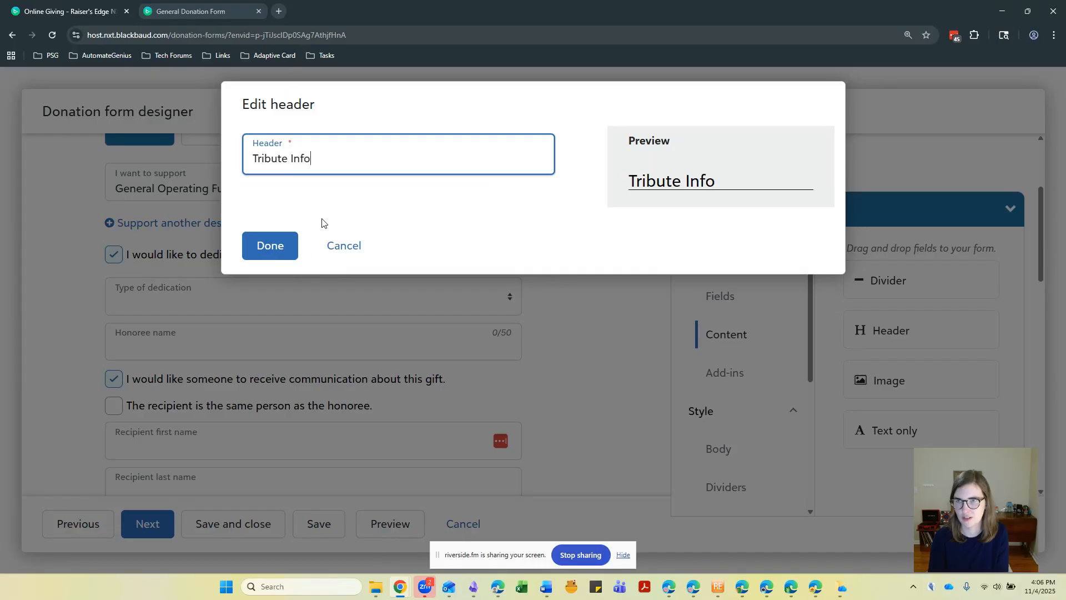
type("rmation")
left_click(270, 244)
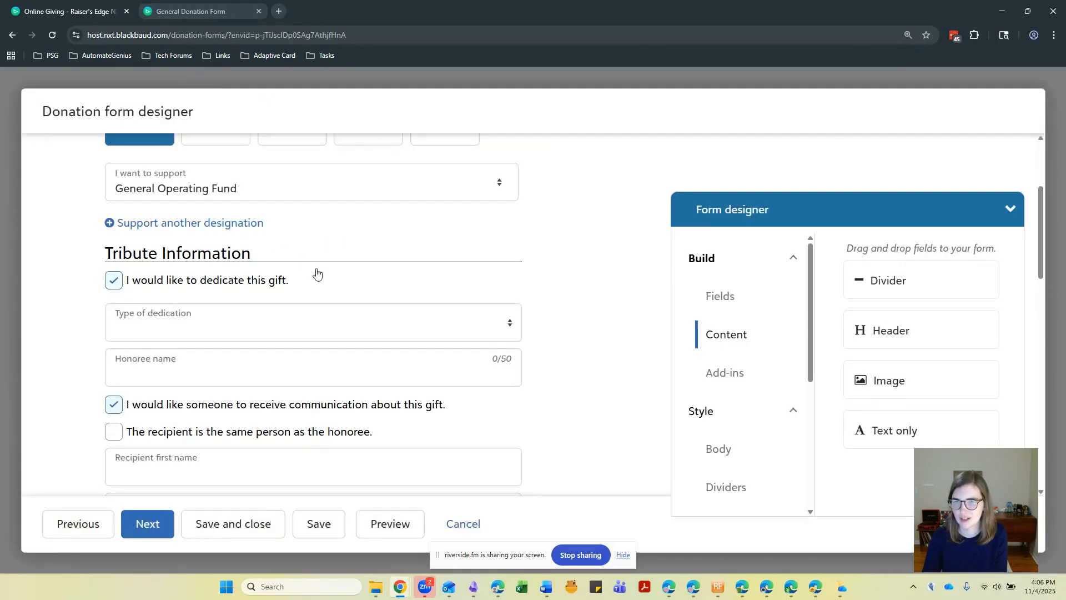
Step: Review the form layout from the gift amount section through the tribute fields
scroll(454, 332, "down", 7)
scroll(454, 331, "up", 7)
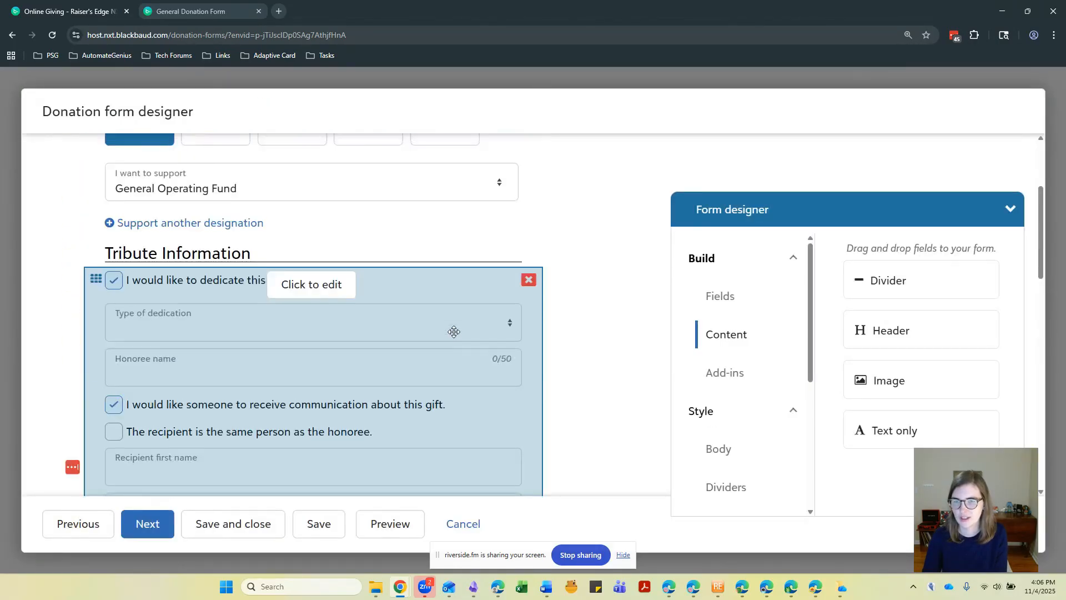
scroll(144, 256, "up", 3)
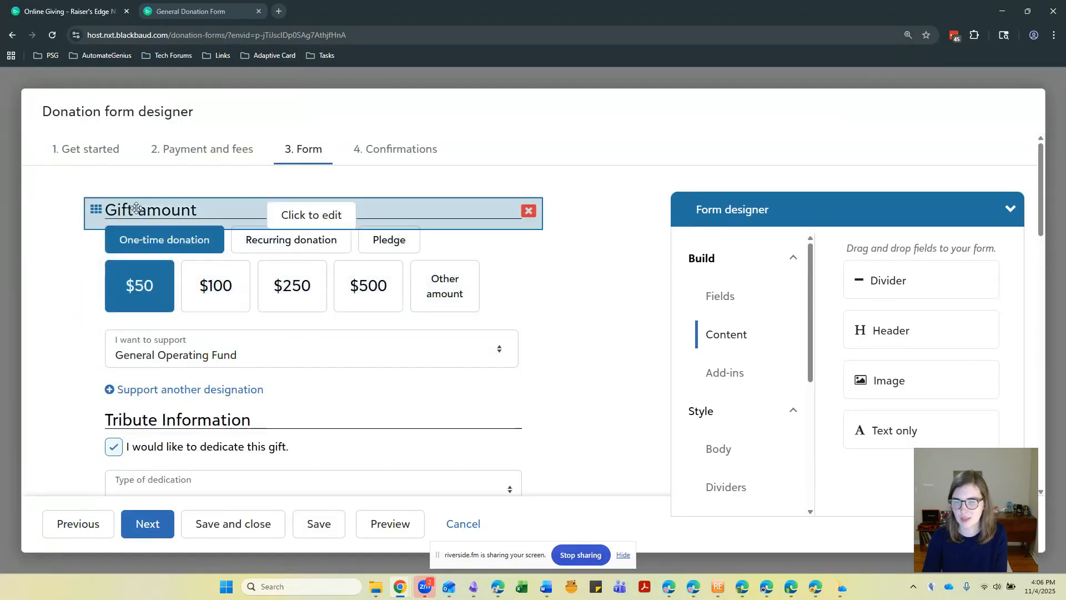
scroll(226, 426, "down", 2)
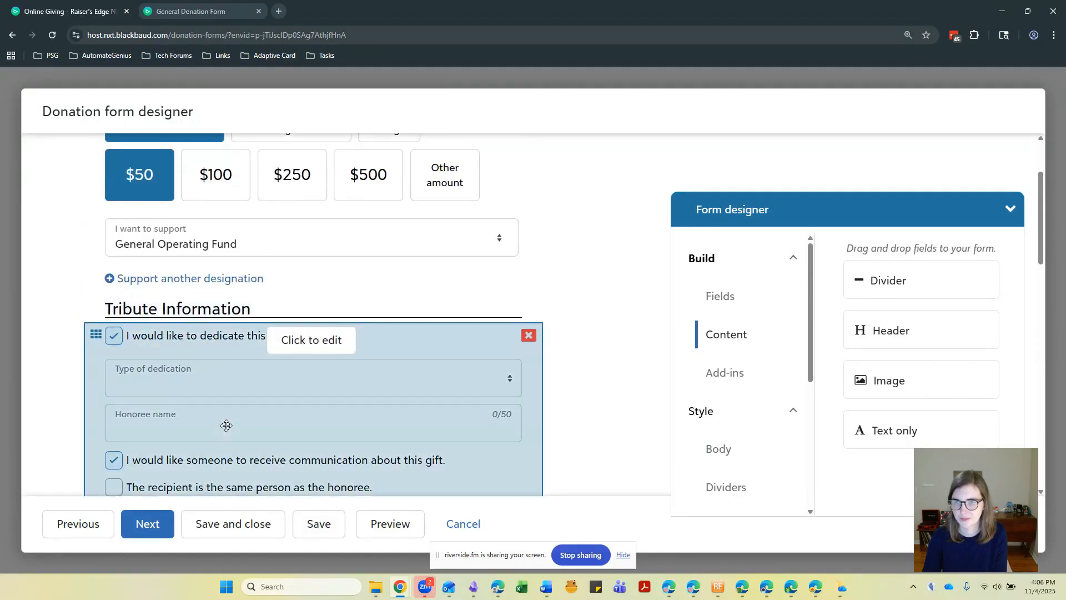
scroll(226, 426, "up", 2)
scroll(595, 385, "down", 5)
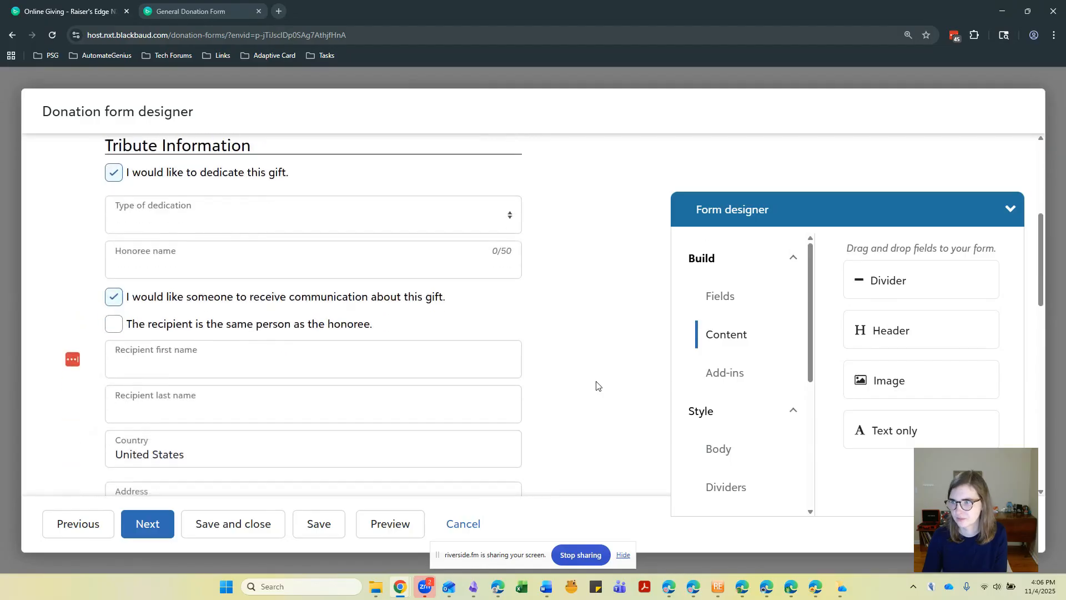
scroll(596, 385, "down", 1)
Step: Check the available add-ins and style options for the form, and advance to the confirmation settings
left_click(735, 377)
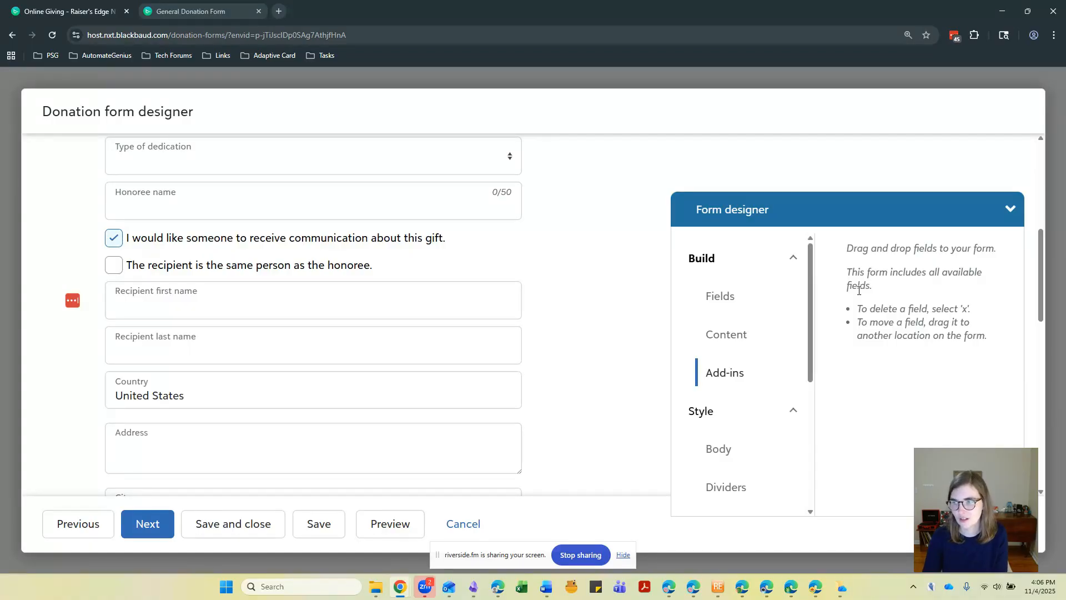
scroll(735, 356, "down", 2)
left_click(721, 339)
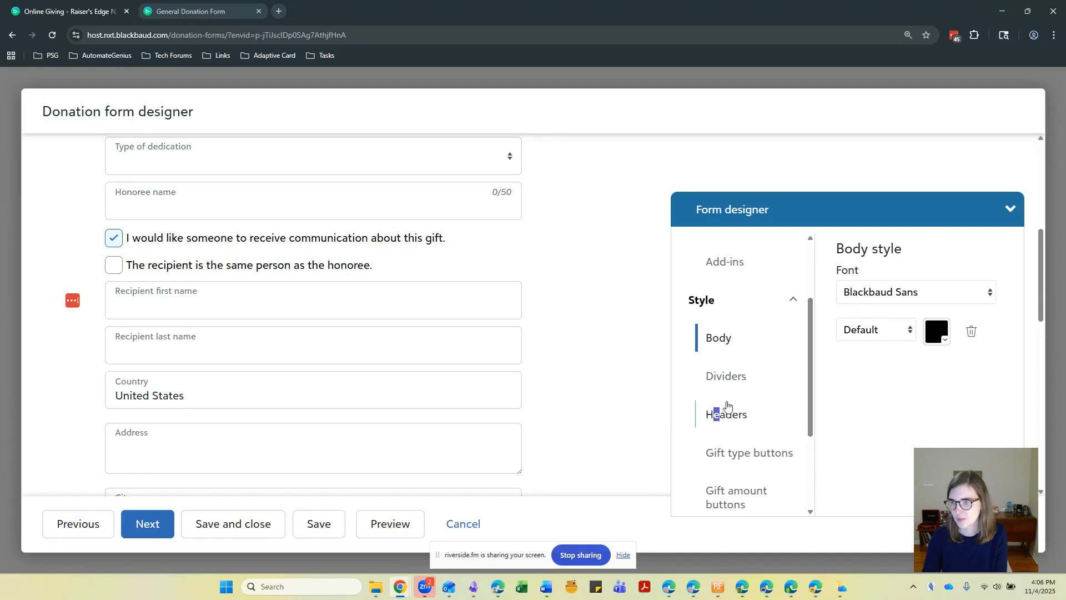
scroll(722, 411, "down", 3)
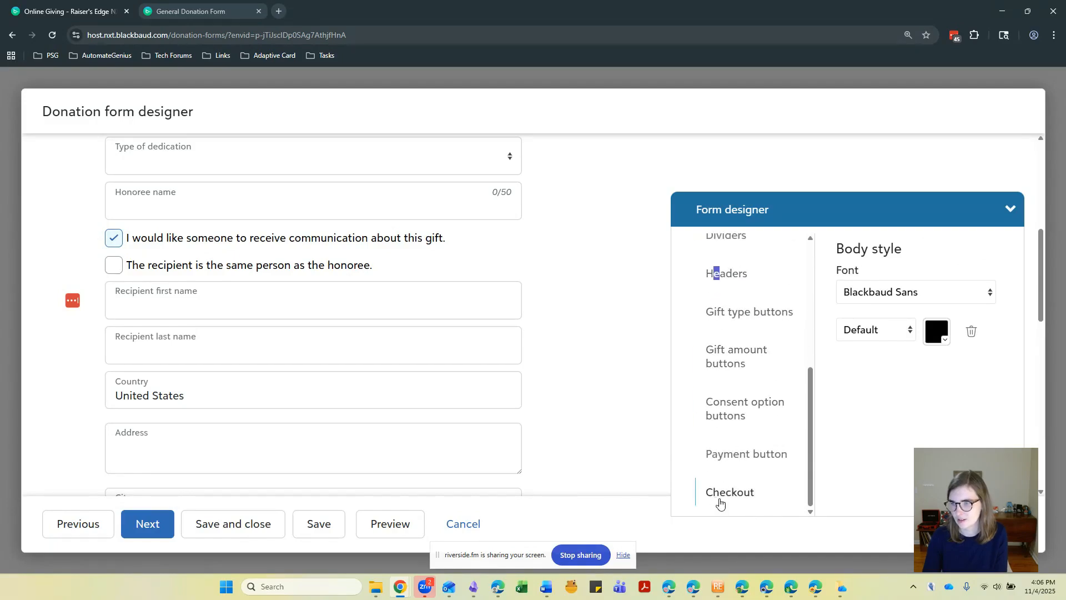
left_click(141, 526)
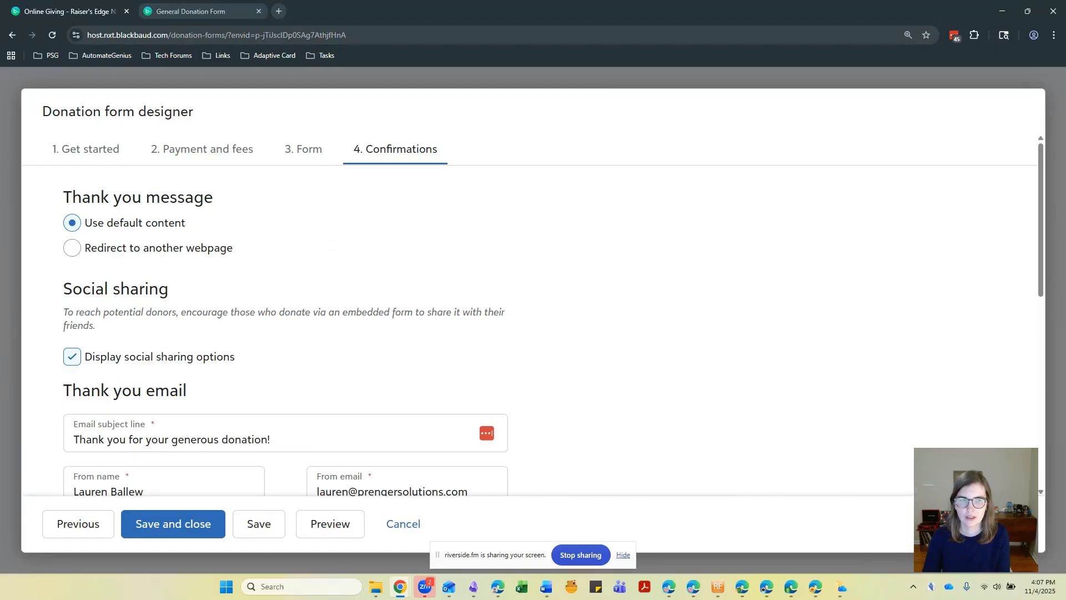
Step: Turn off the display of social sharing options in the form's confirmation settings
scroll(336, 343, "down", 1)
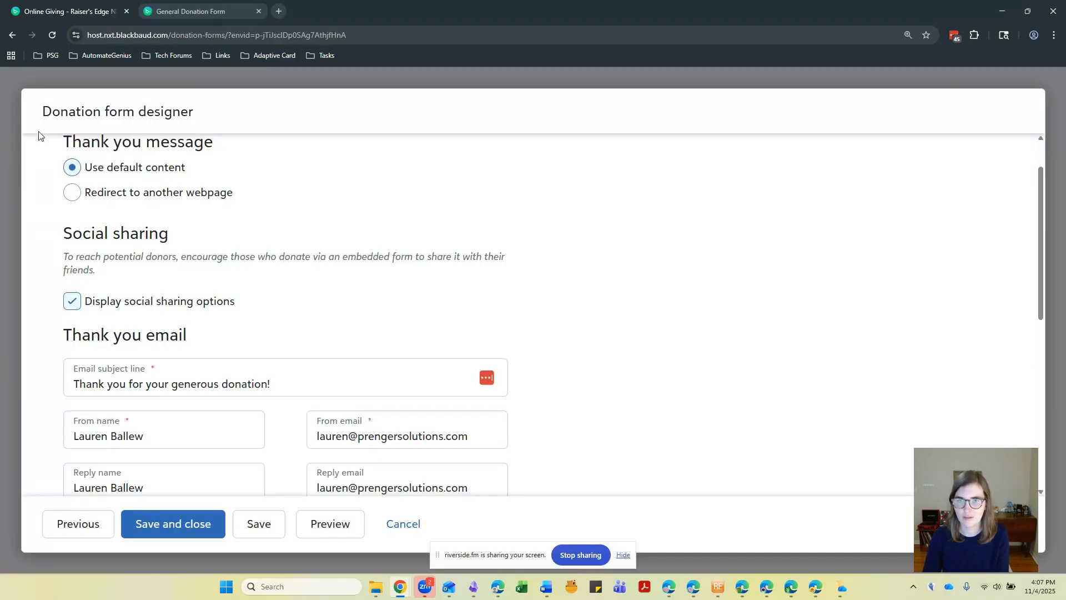
scroll(288, 244, "down", 1)
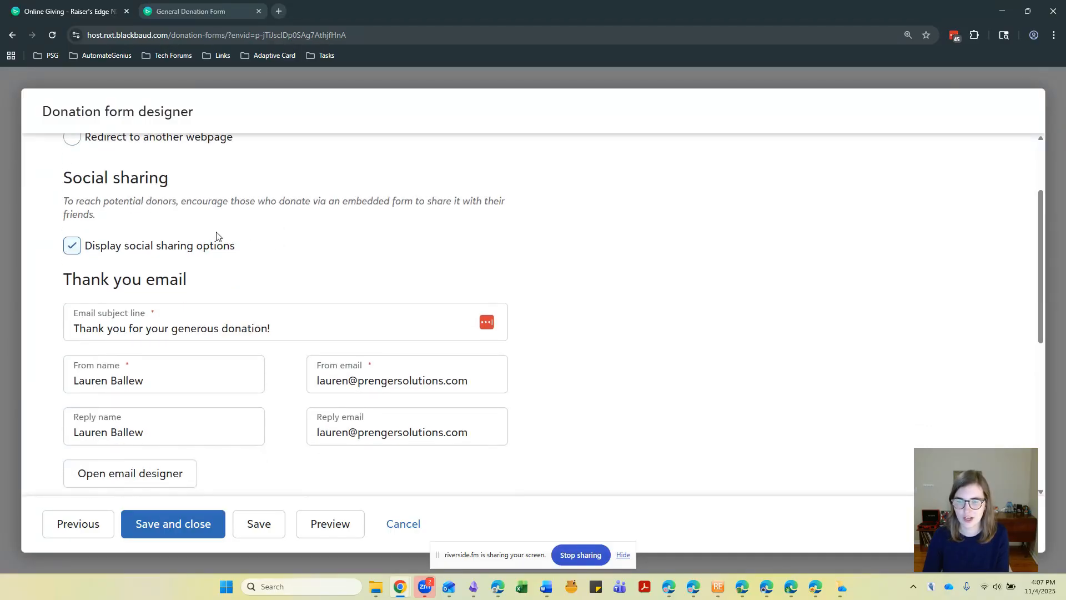
scroll(201, 251, "down", 1)
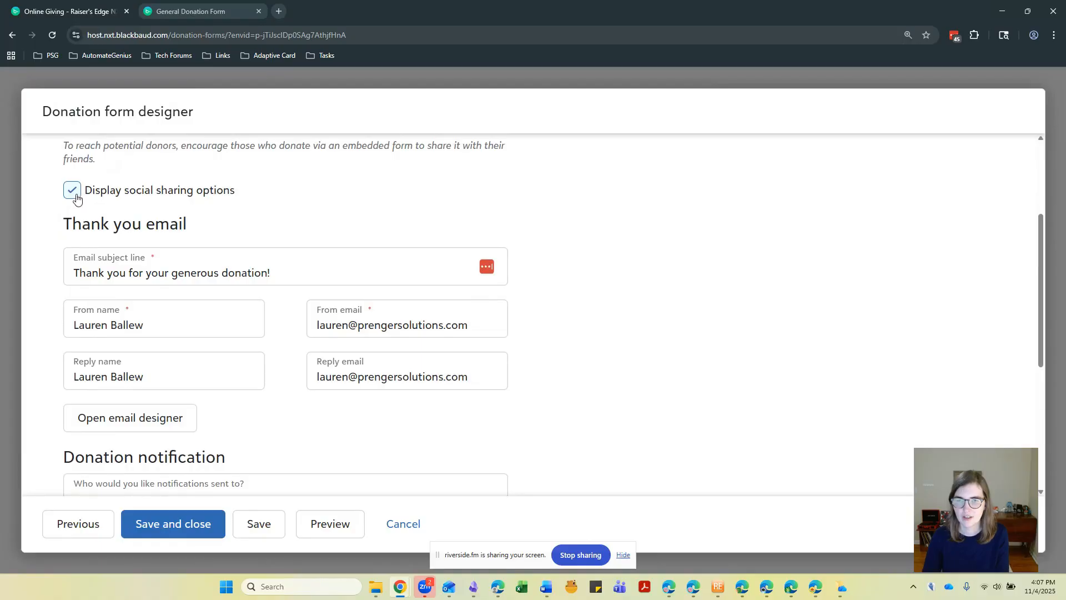
left_click(76, 196)
scroll(262, 211, "down", 1)
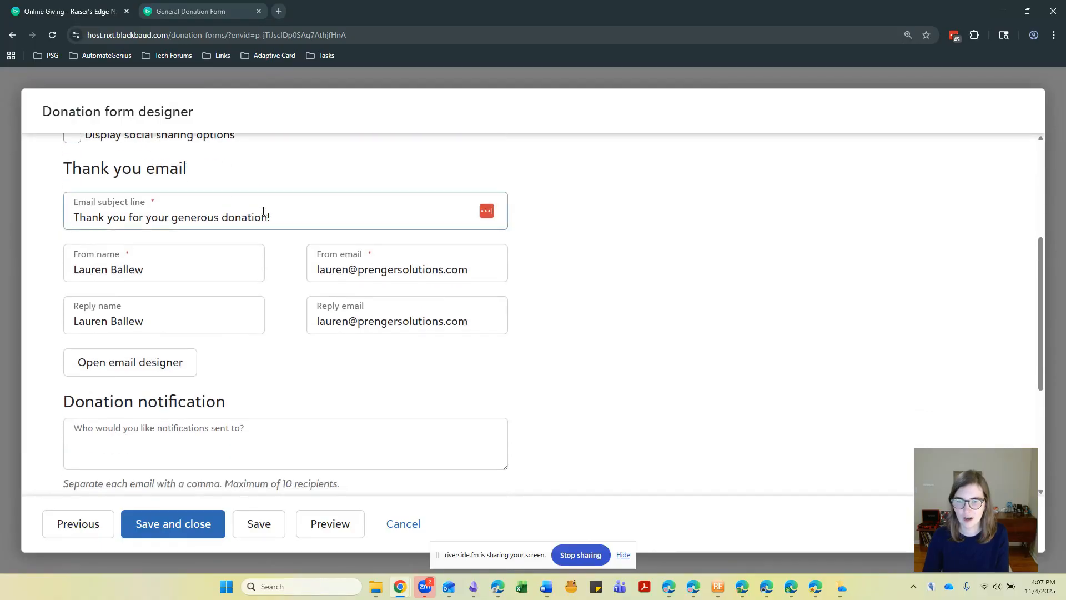
Step: Personalize the thank-you email text with "to ABC Organization", "to the wider community" and an "In gratitude," closing signed by the Director of Development
scroll(333, 272, "down", 1)
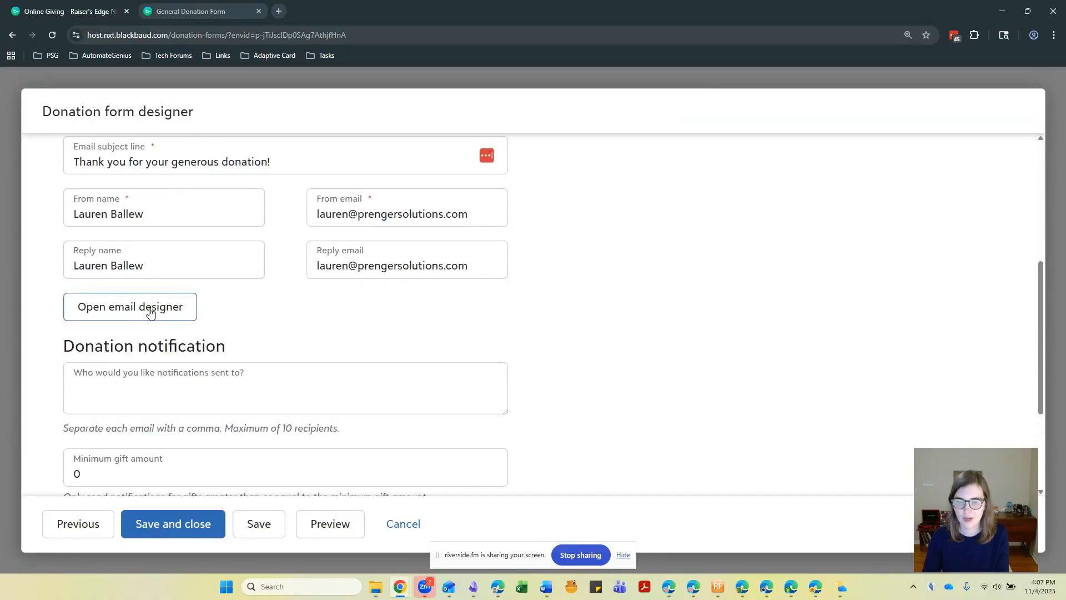
left_click(150, 312)
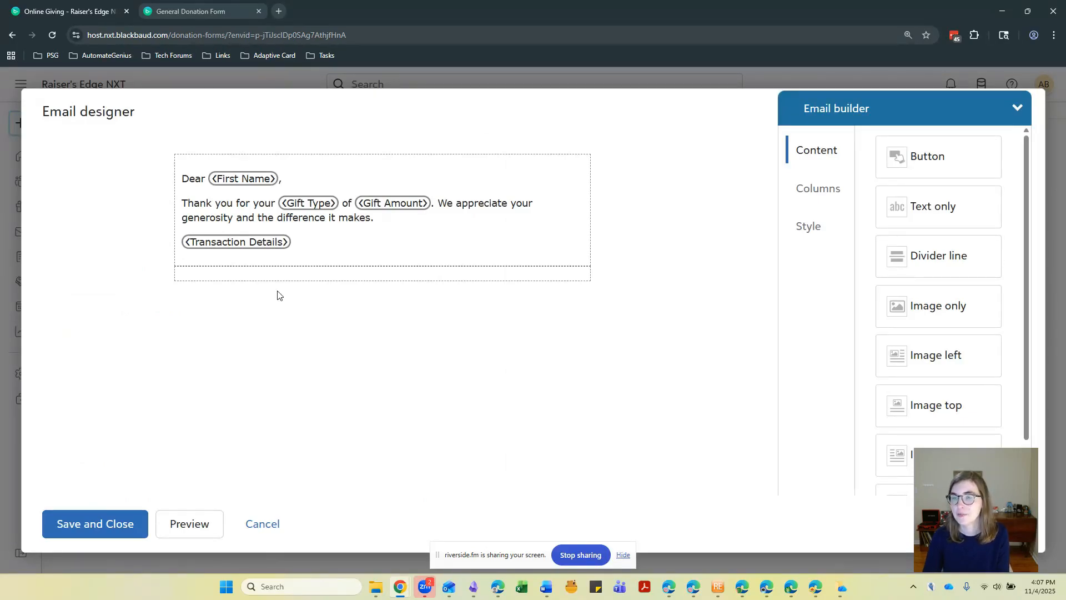
mouse_move(369, 238)
left_click(520, 177)
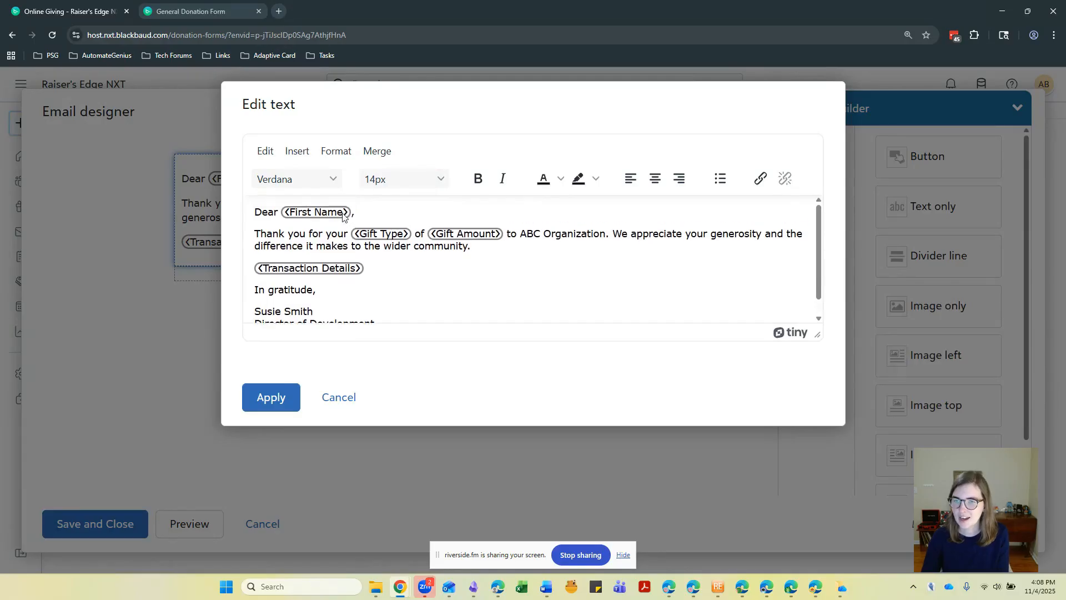
left_click(381, 160)
mouse_move(387, 178)
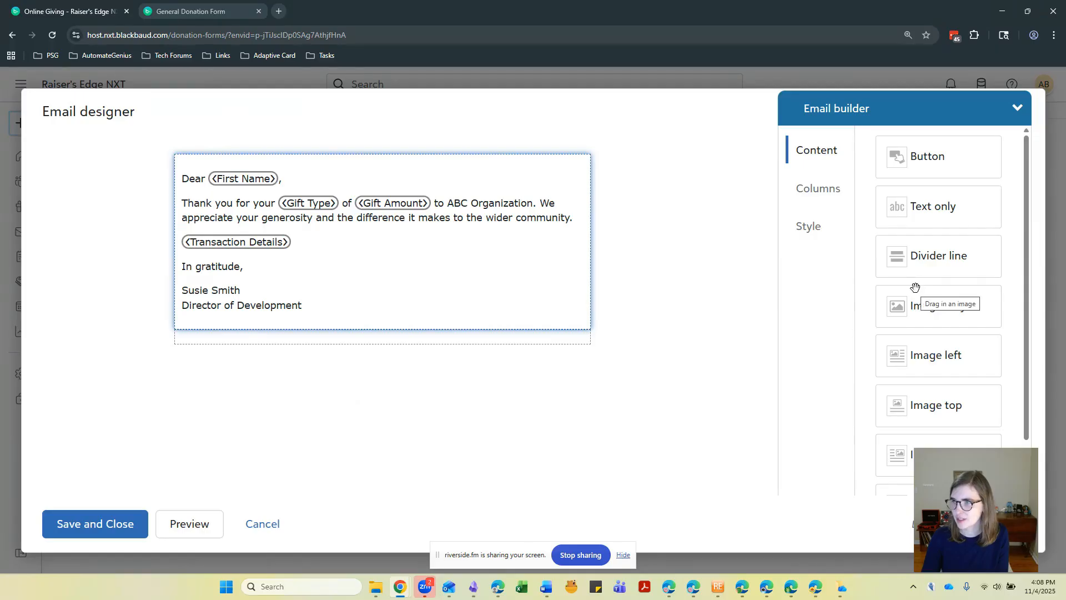
Step: Add a social media block with the default Facebook and Twitter links below the thank-you email's signature
scroll(911, 296, "down", 1)
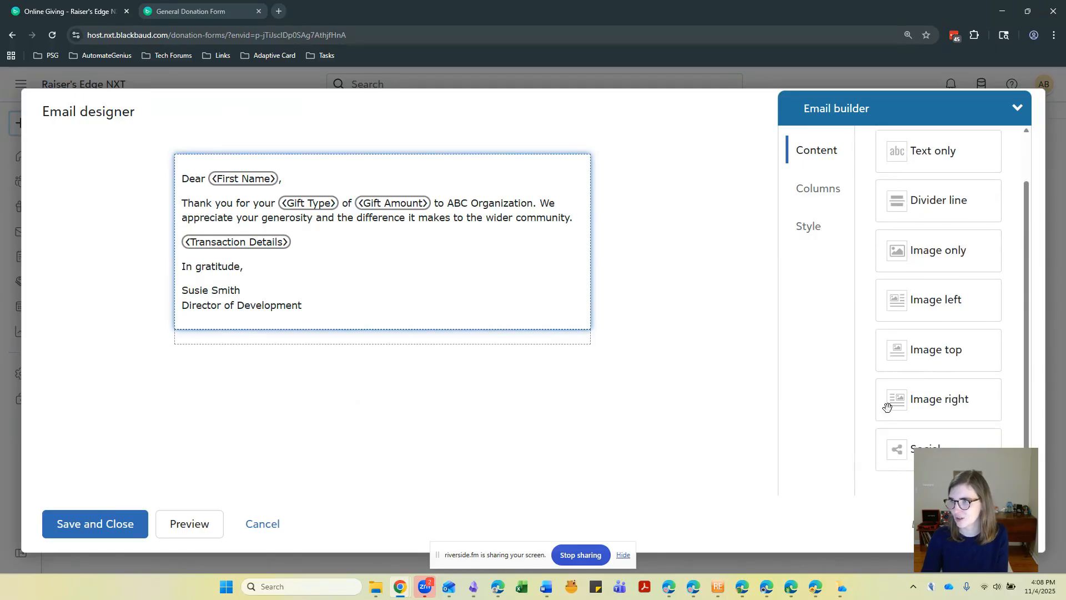
mouse_move(915, 432)
left_mouse_down()
mouse_move(458, 361)
mouse_move(333, 317)
mouse_move(320, 344)
left_mouse_up()
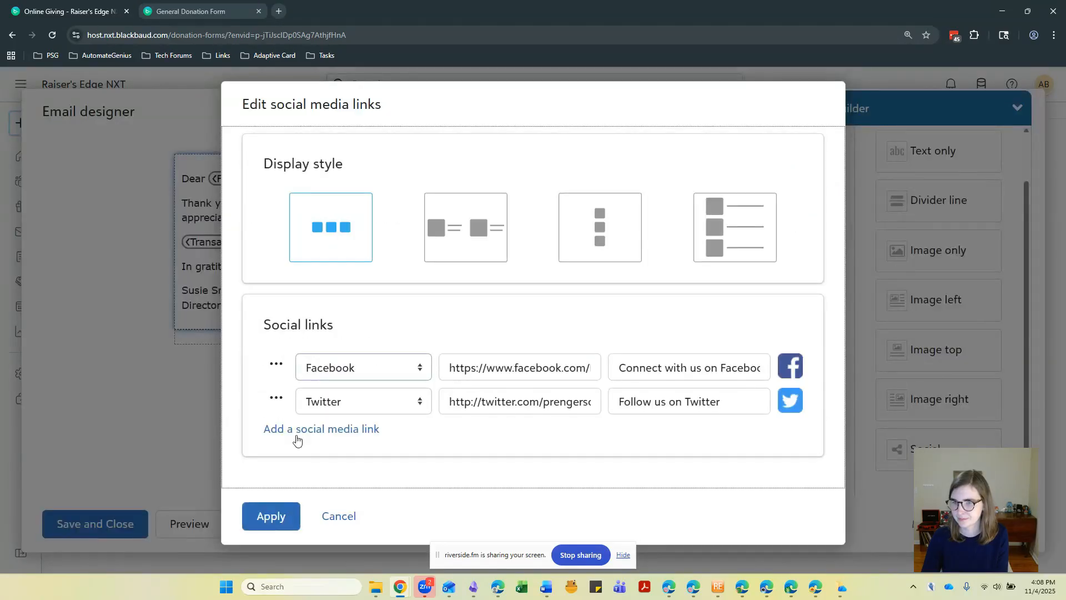
left_click(271, 516)
Step: Check the email's column and style options, and save and close both the email design and the donation form
left_click(812, 191)
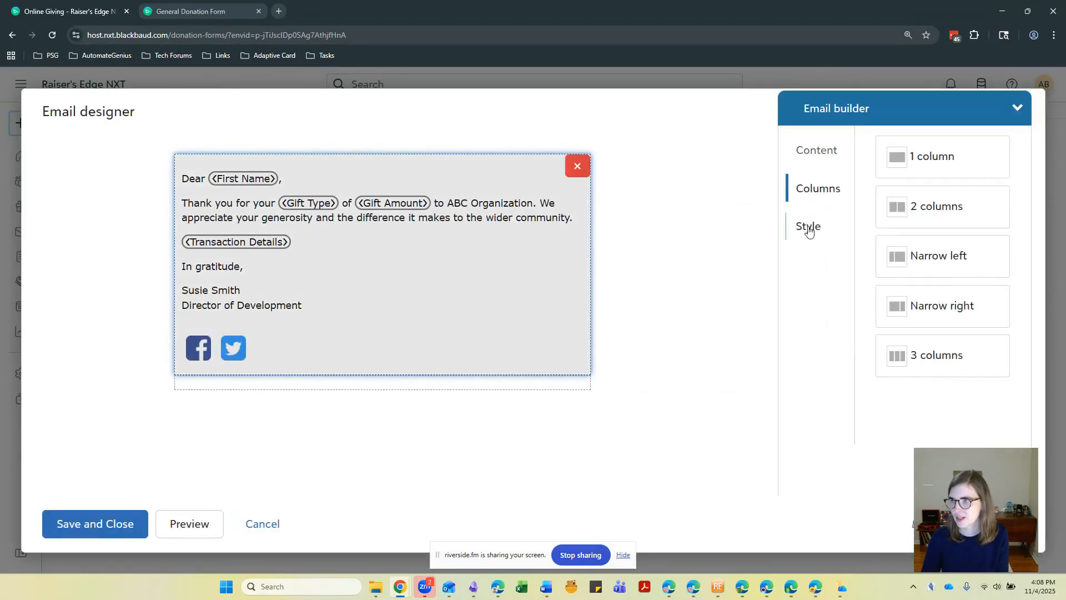
left_click(810, 227)
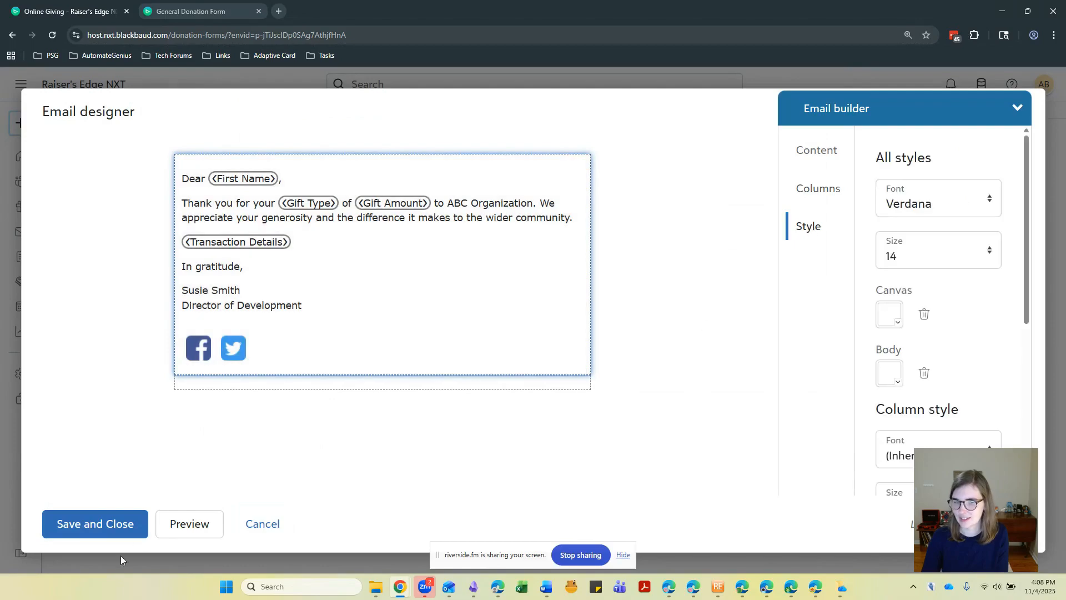
left_click(119, 526)
left_click(201, 526)
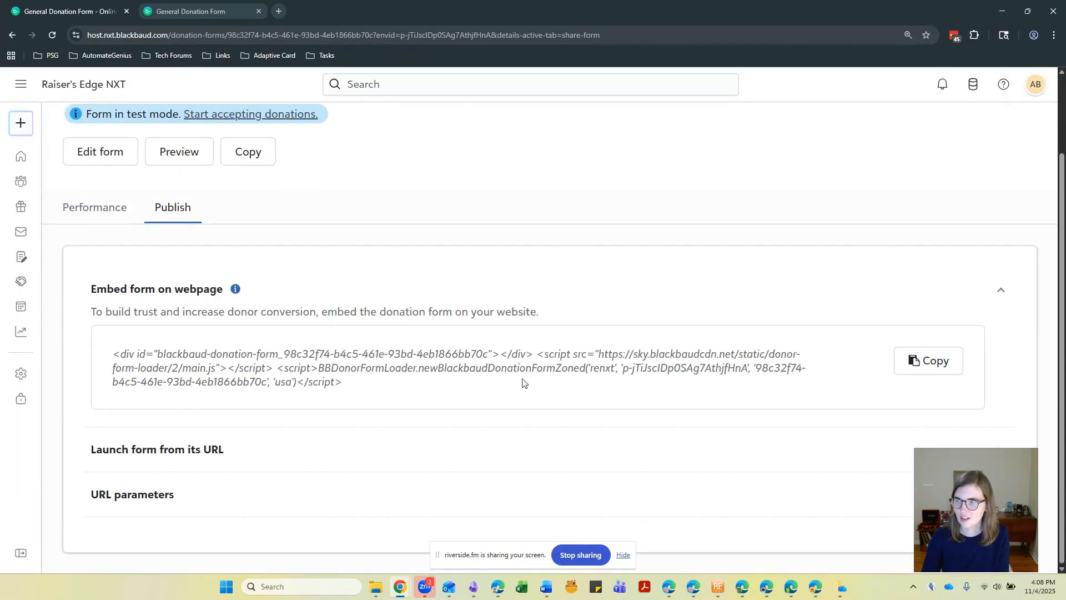
Step: Copy the form's webpage embed code and its launch URL, and open the form from that URL in a new tab
left_click(910, 364)
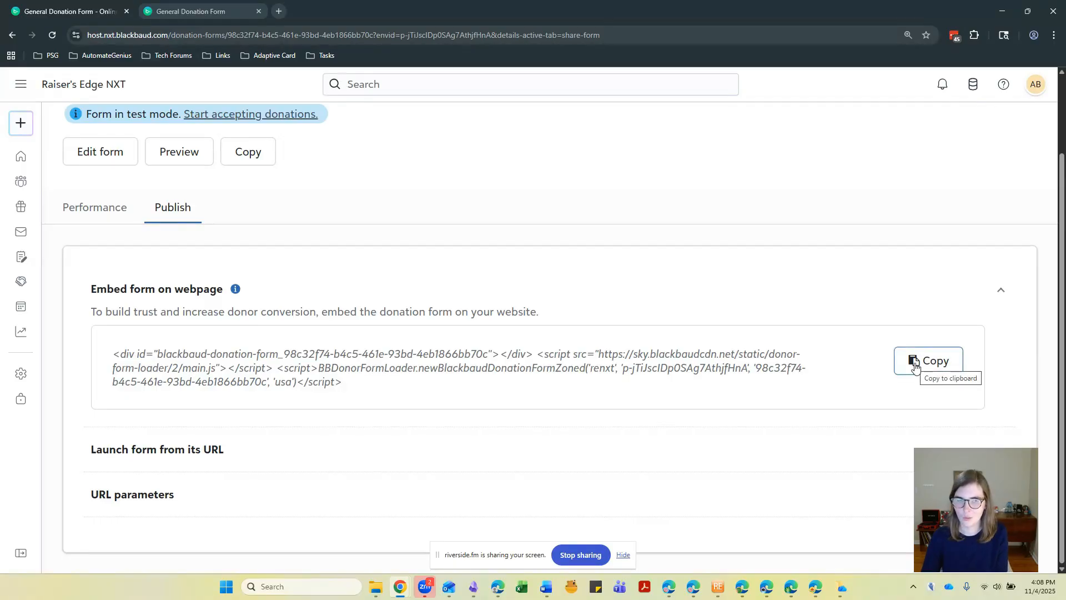
left_click(294, 452)
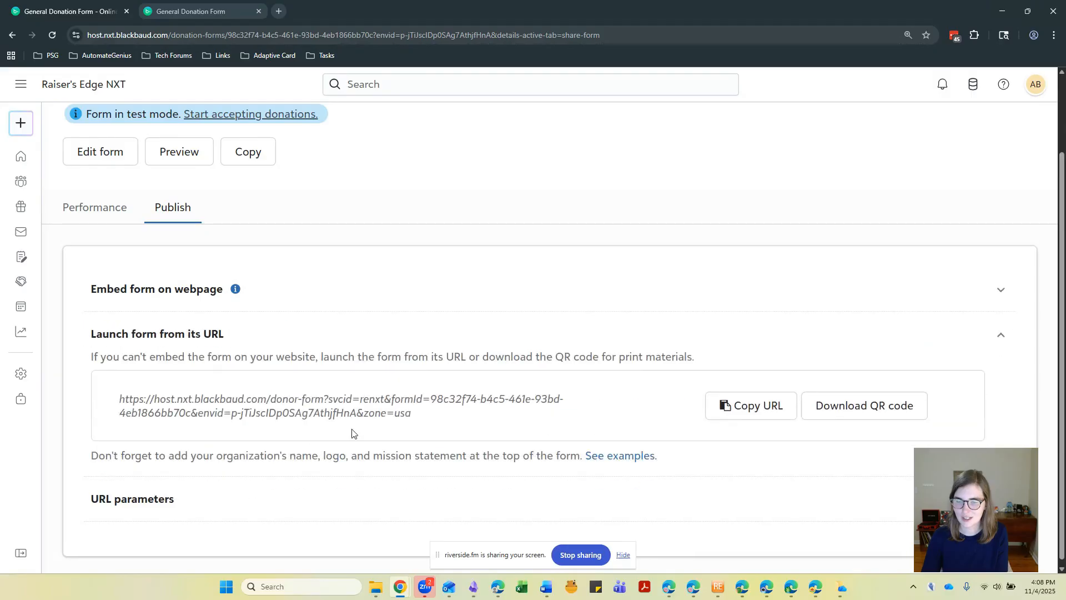
left_click(736, 400)
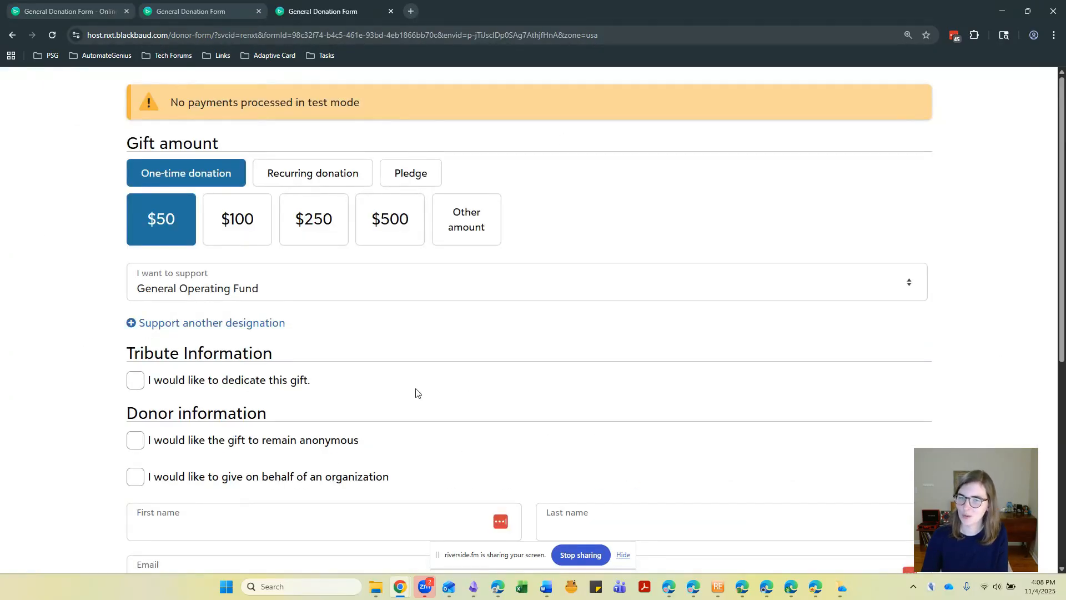
Step: Test the gift dedication option on the donor-facing form and examine the designations offered under "I want to support"
left_click(133, 382)
scroll(105, 361, "down", 4)
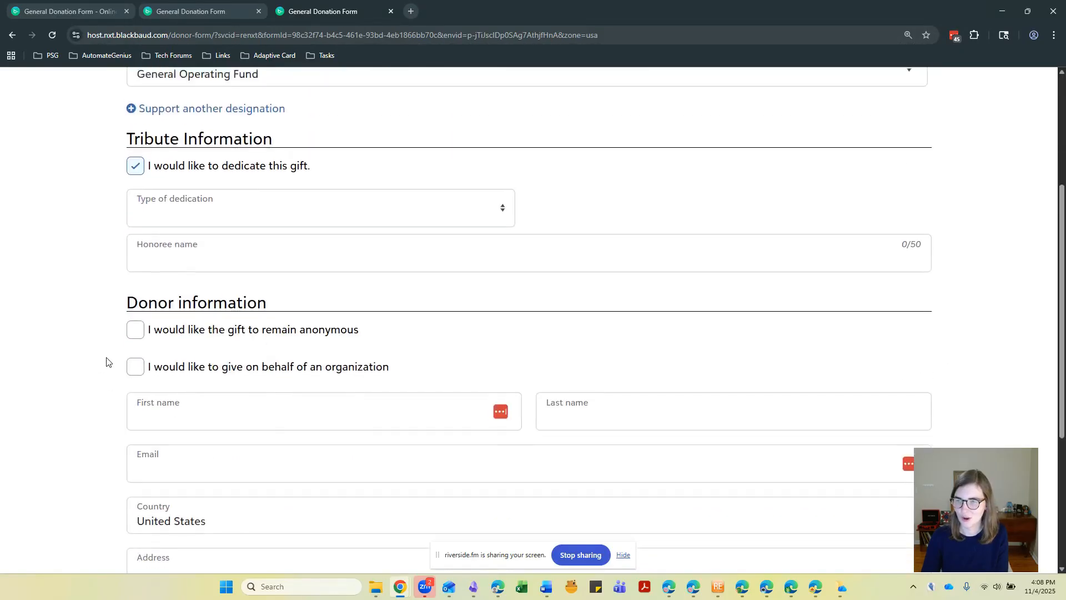
scroll(105, 361, "up", 4)
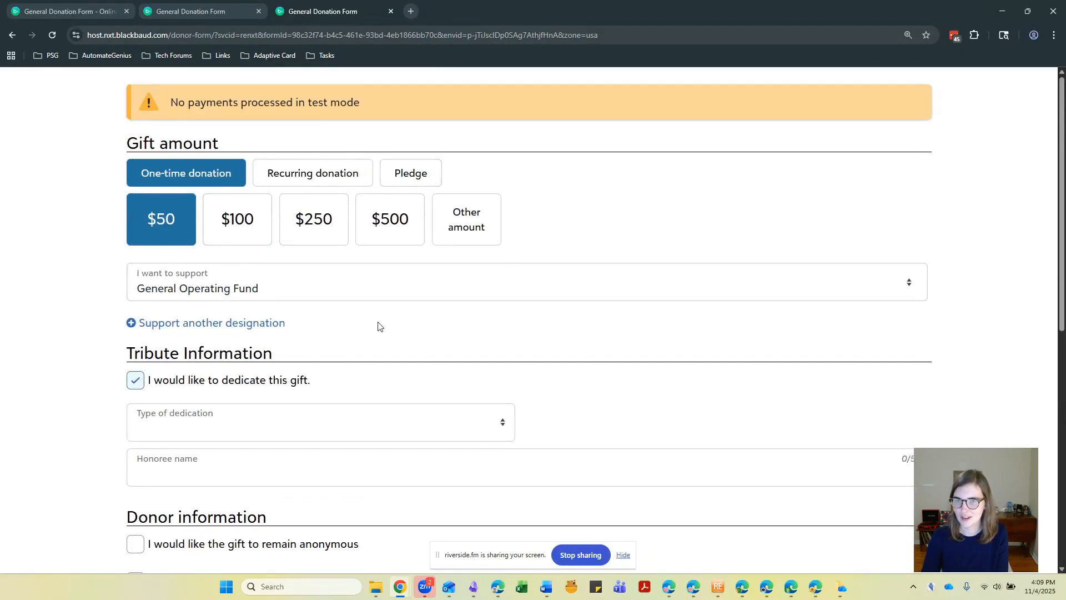
left_click(319, 283)
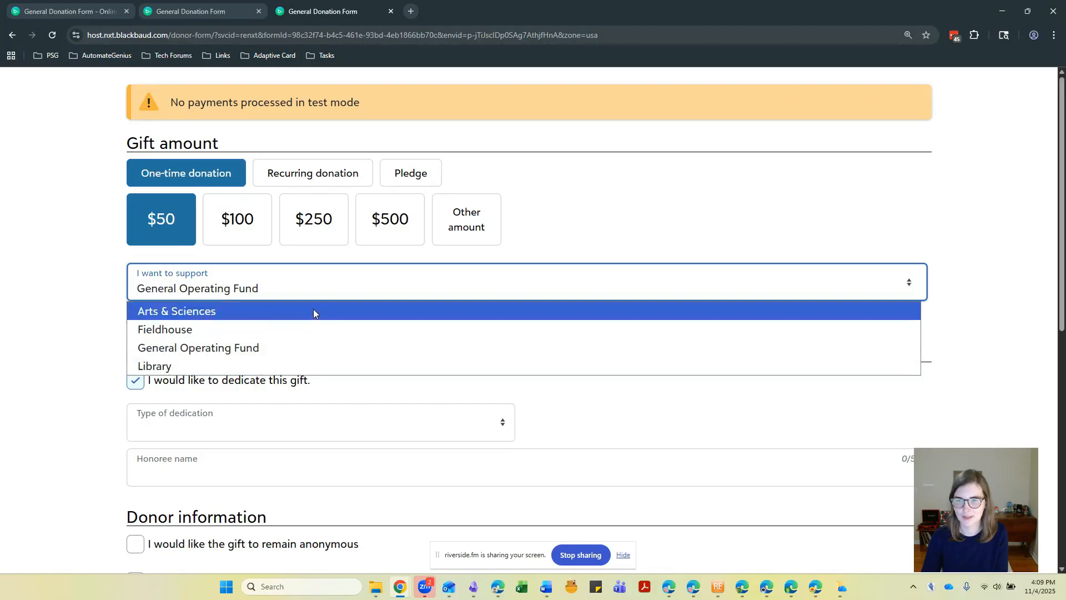
left_click(71, 267)
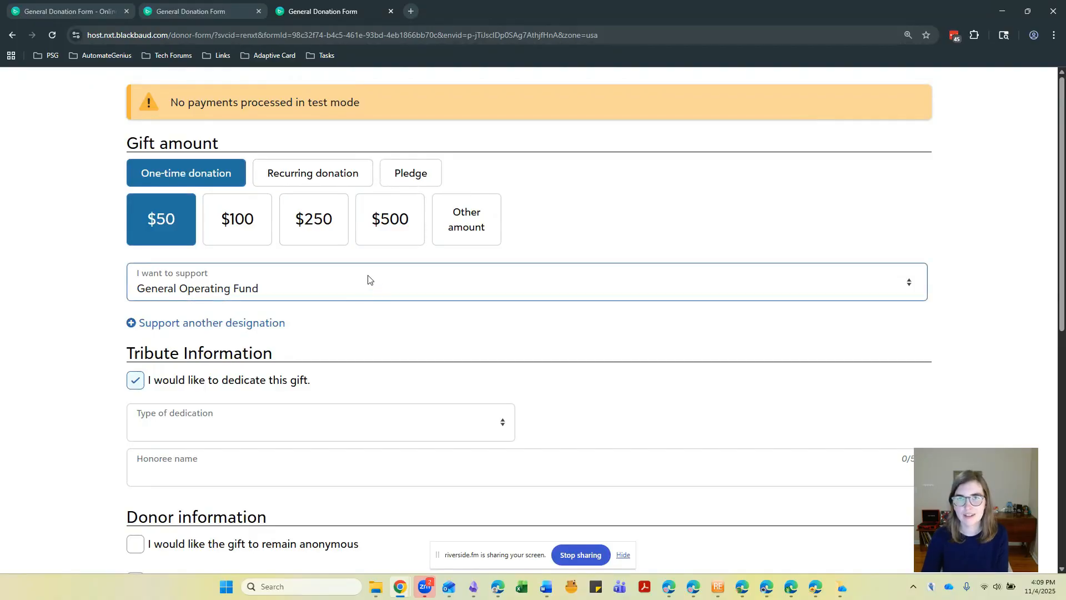
Step: In the form's transaction processing settings, try "Start processing donations", restore "Test mode without creating gift records", and save and close the form
left_click(69, 11)
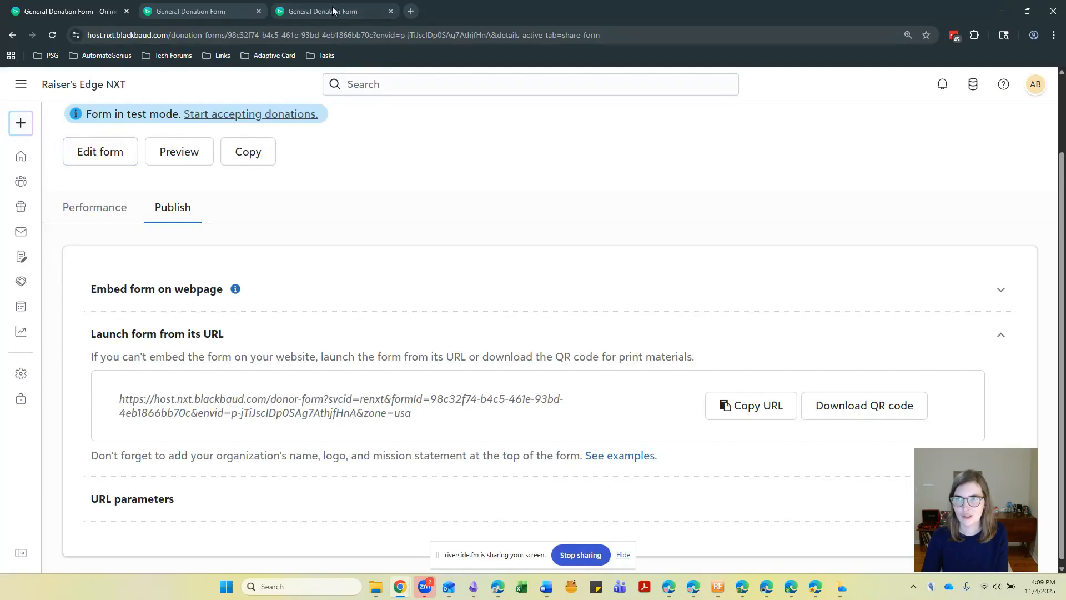
left_click(102, 157)
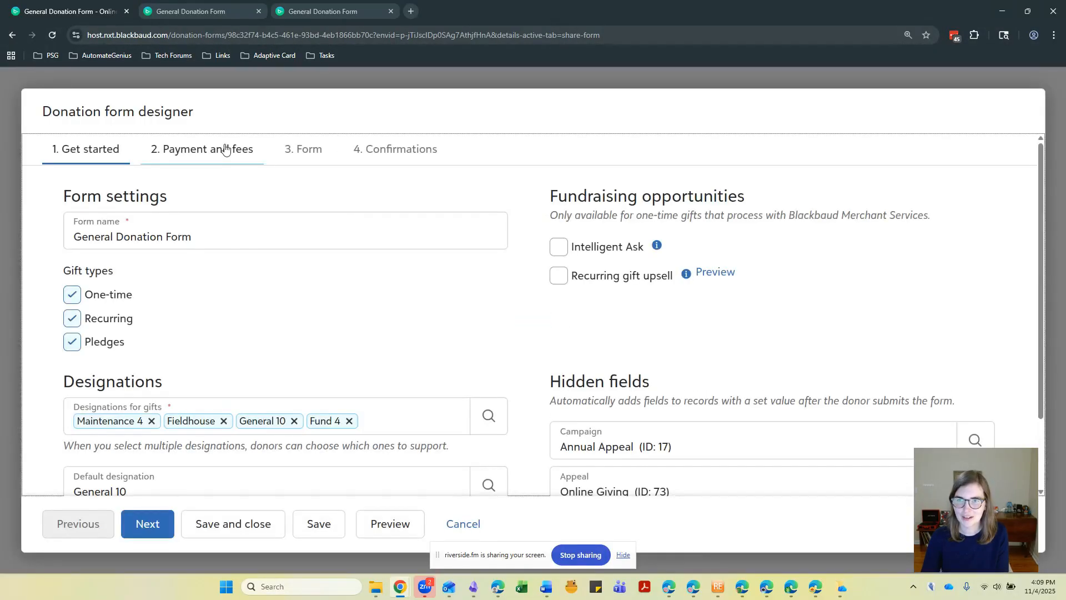
left_click(220, 151)
scroll(283, 287, "down", 2)
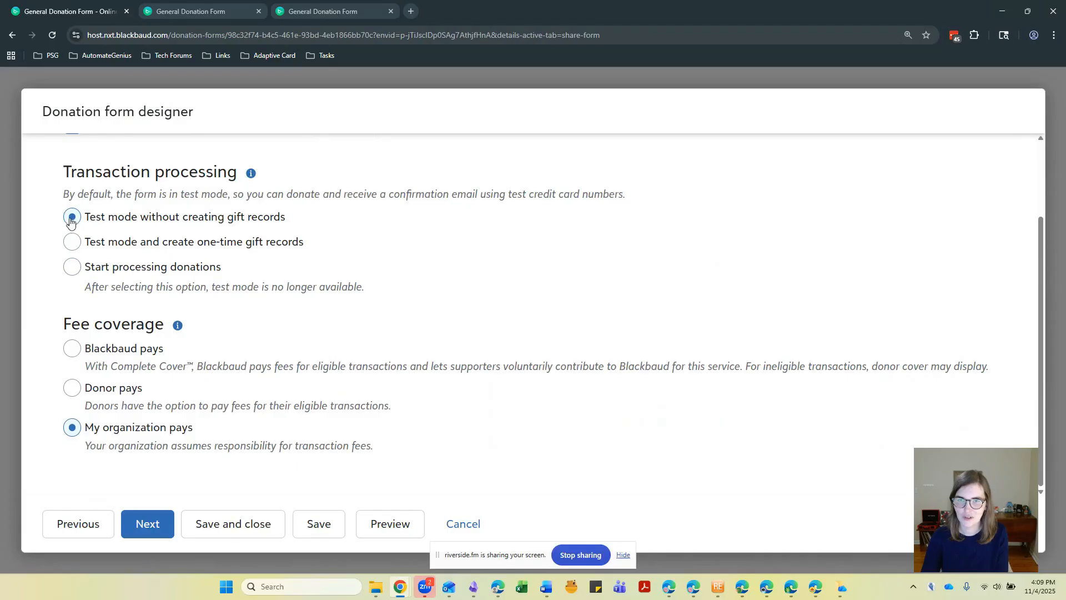
left_click(72, 269)
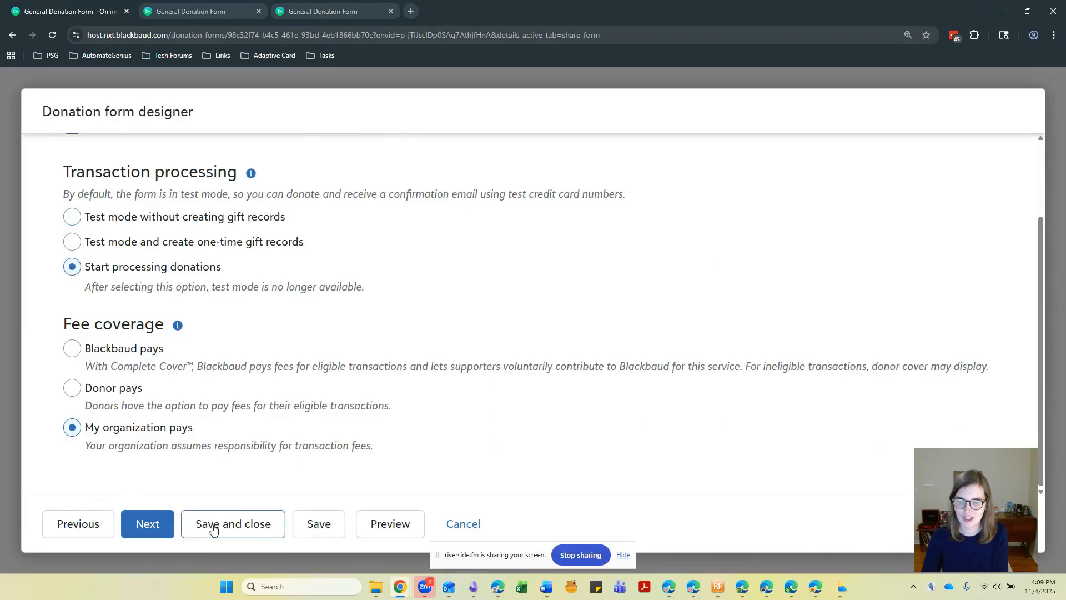
left_click(72, 217)
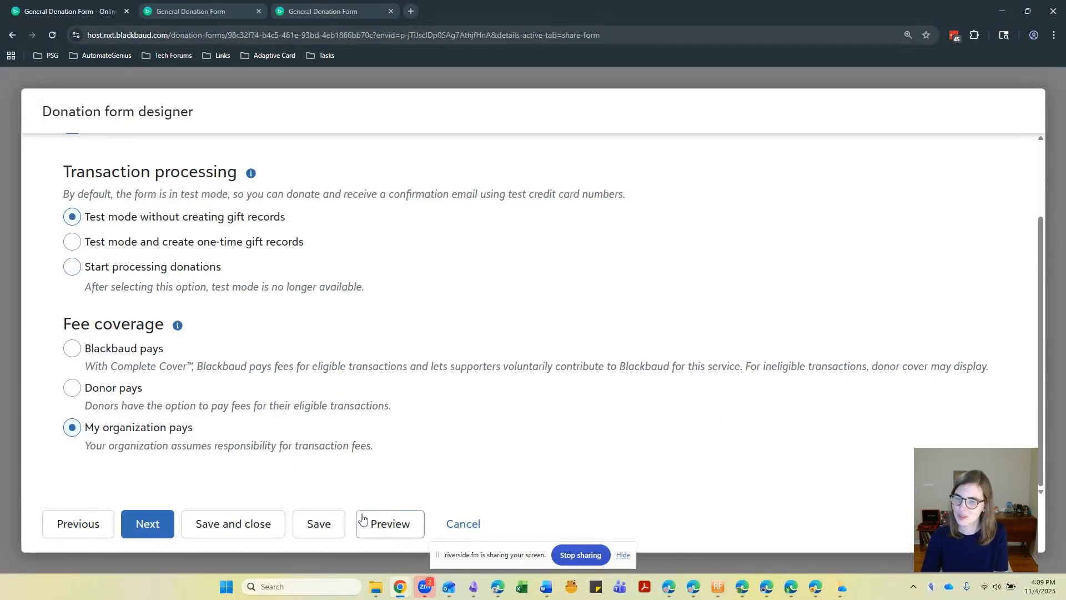
left_click(224, 532)
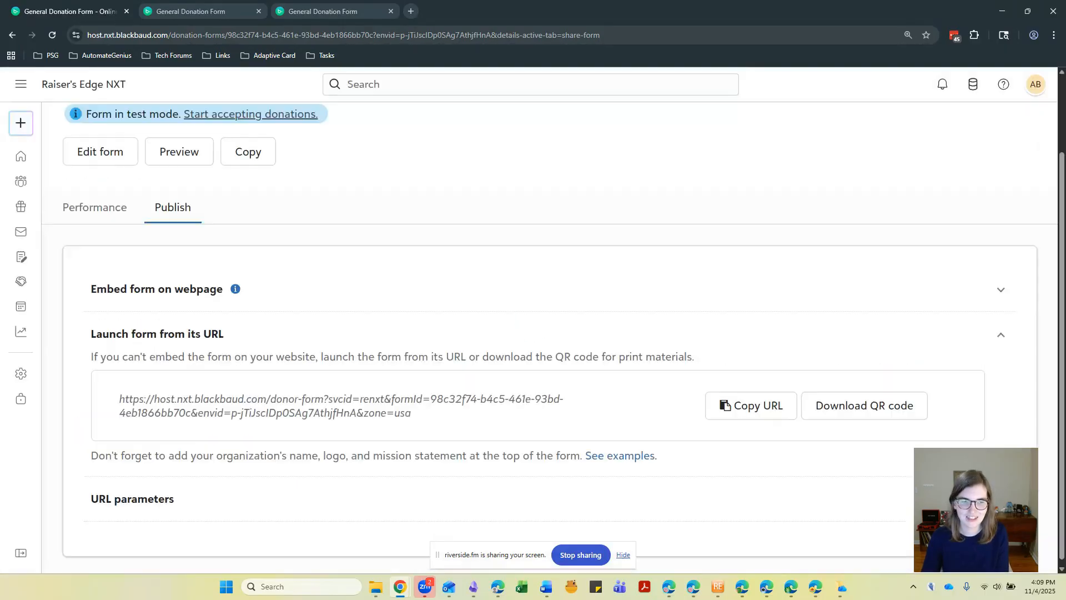